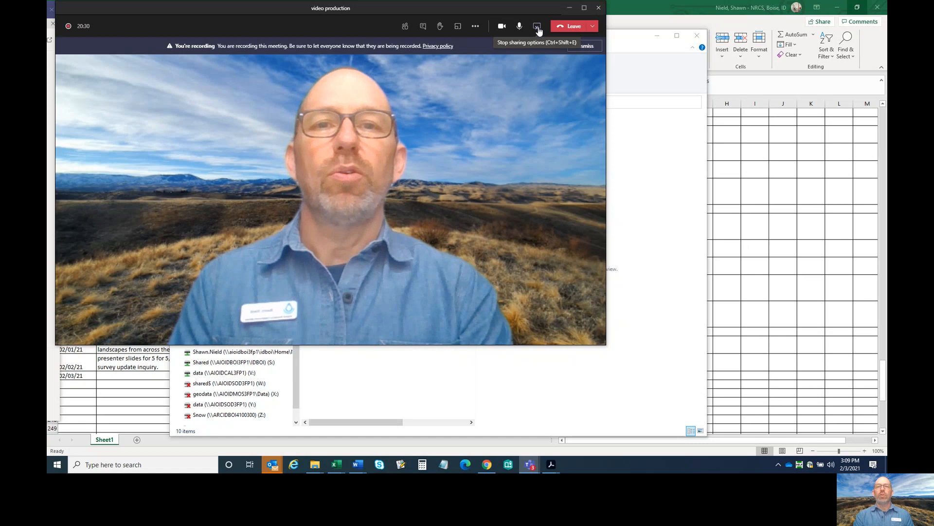
click(538, 26)
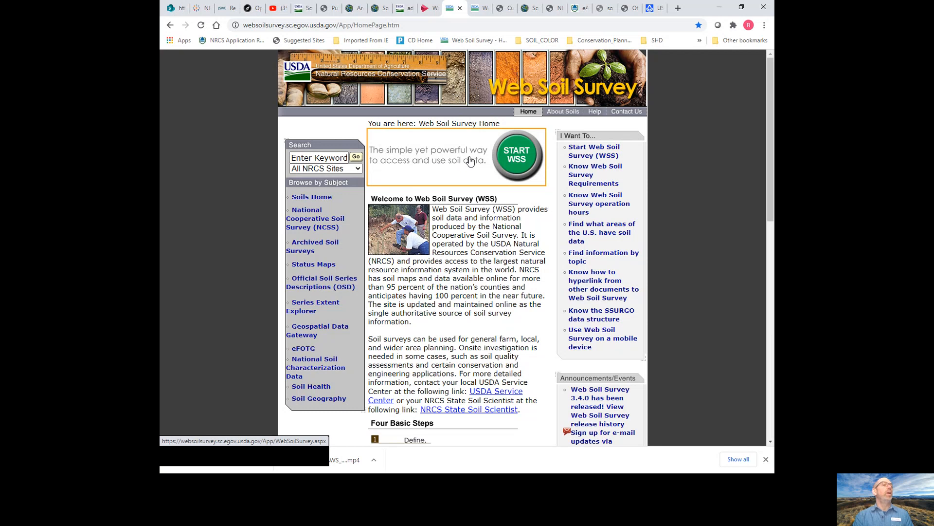
Step: Switch to the open Web Soil Survey application page and navigate its map to the address "malta, idaho"
click(480, 15)
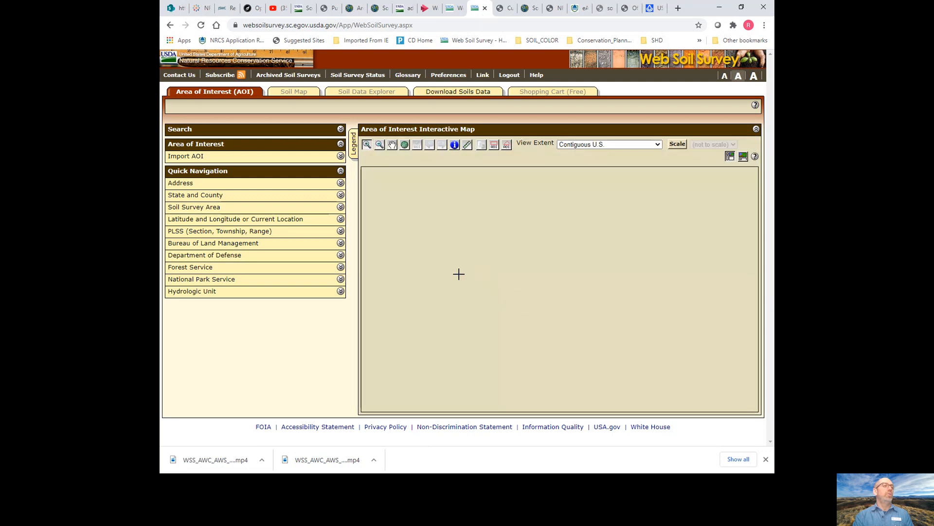
click(310, 184)
click(274, 217)
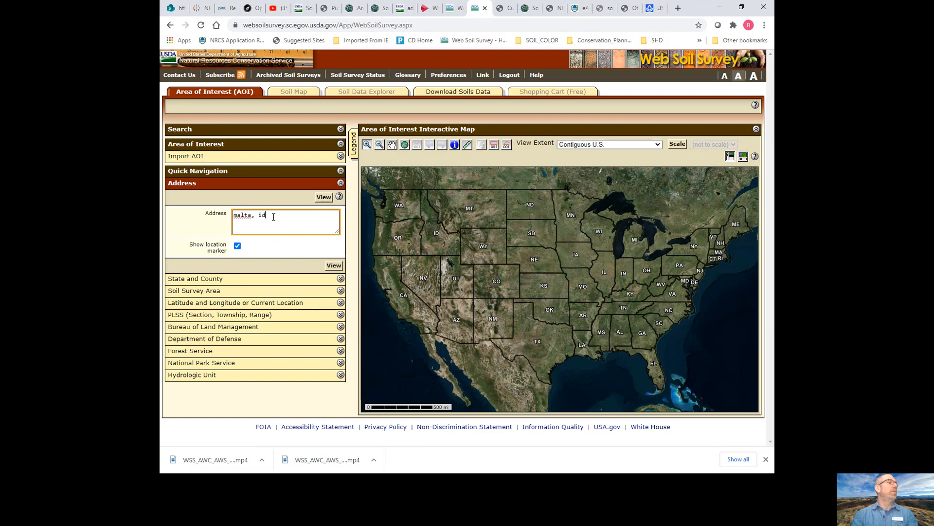
text(malta, idaho)
key(Return)
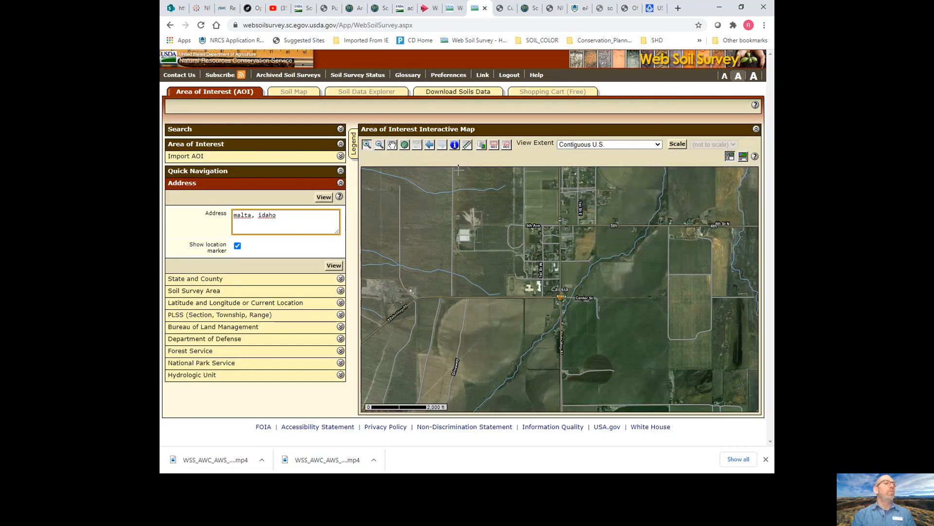
Step: Pan the map to the round brown field northwest of town and activate the polygon Area of Interest tool
click(393, 145)
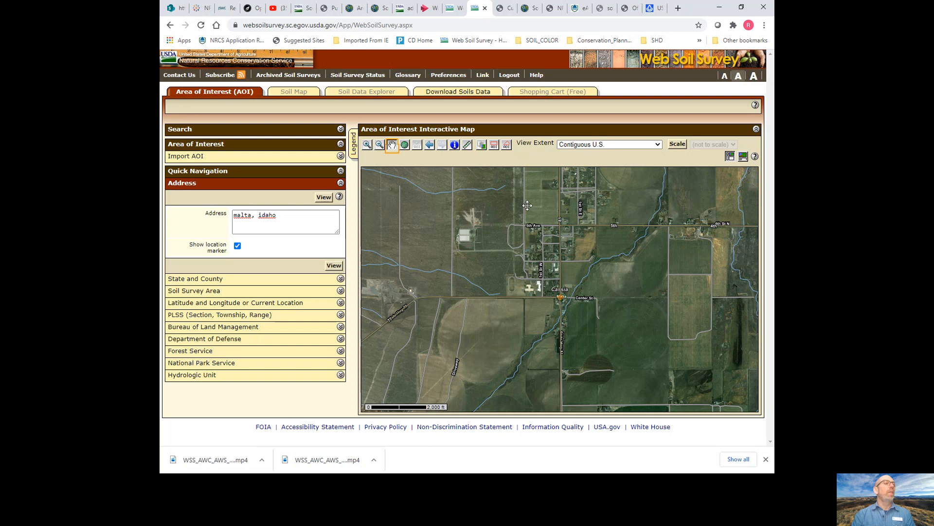
drag(518, 195, 507, 344)
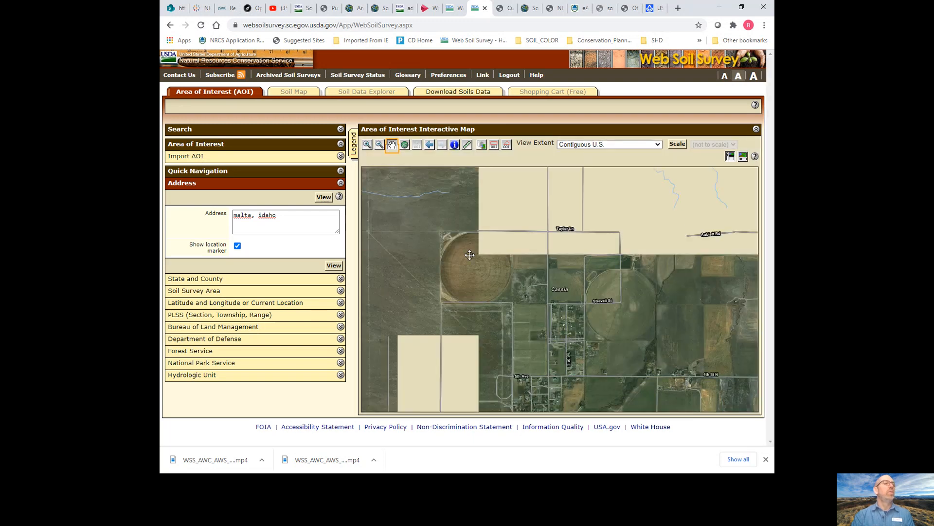
drag(466, 237, 450, 301)
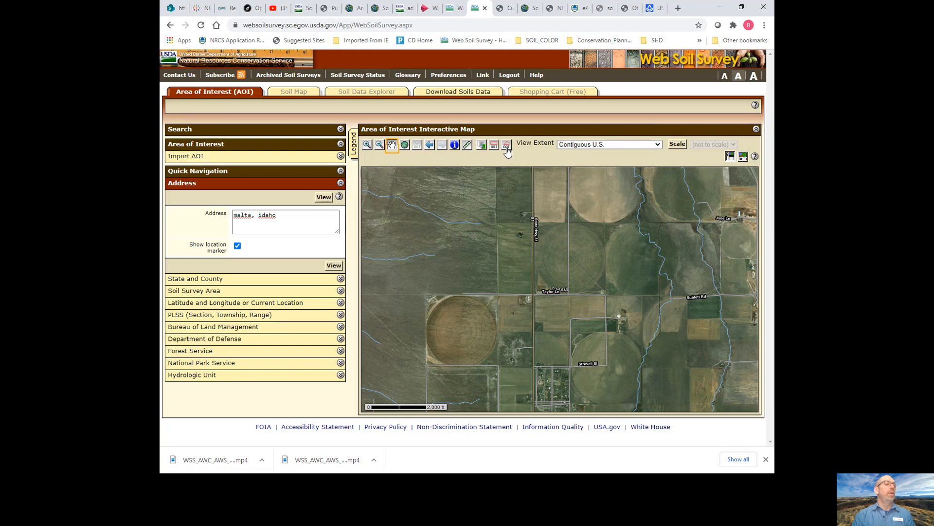
click(507, 146)
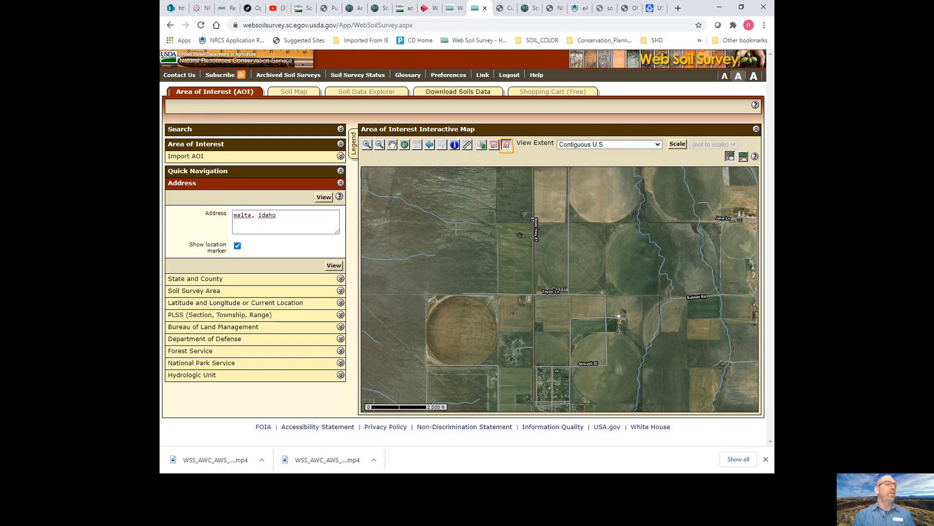
click(426, 293)
click(426, 364)
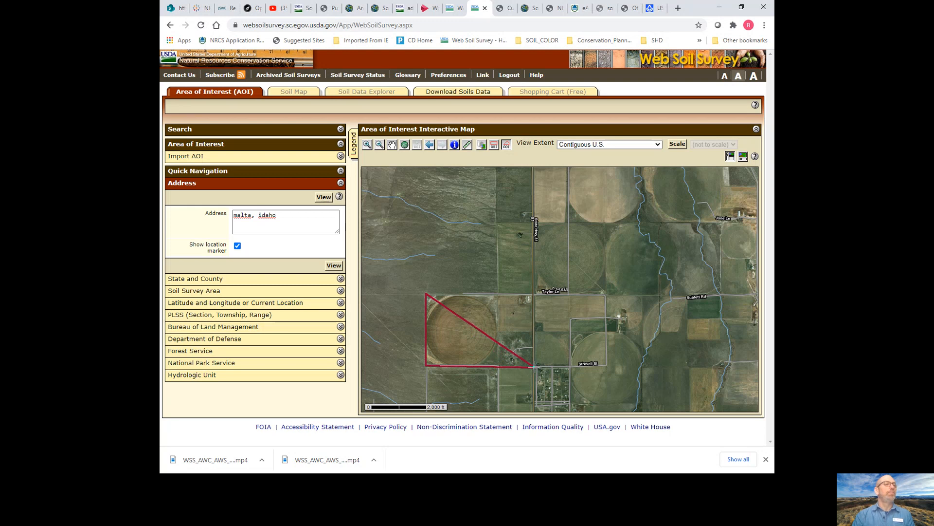
click(534, 366)
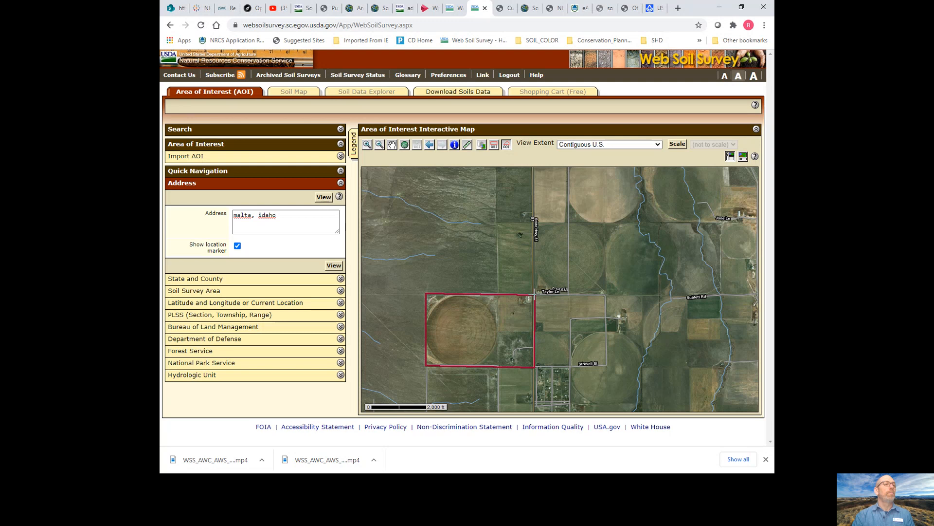
click(534, 294)
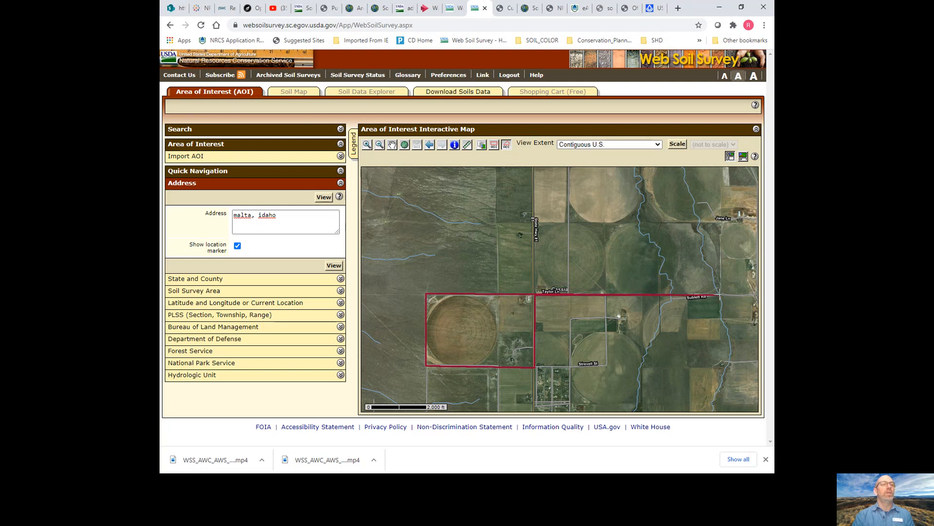
click(723, 294)
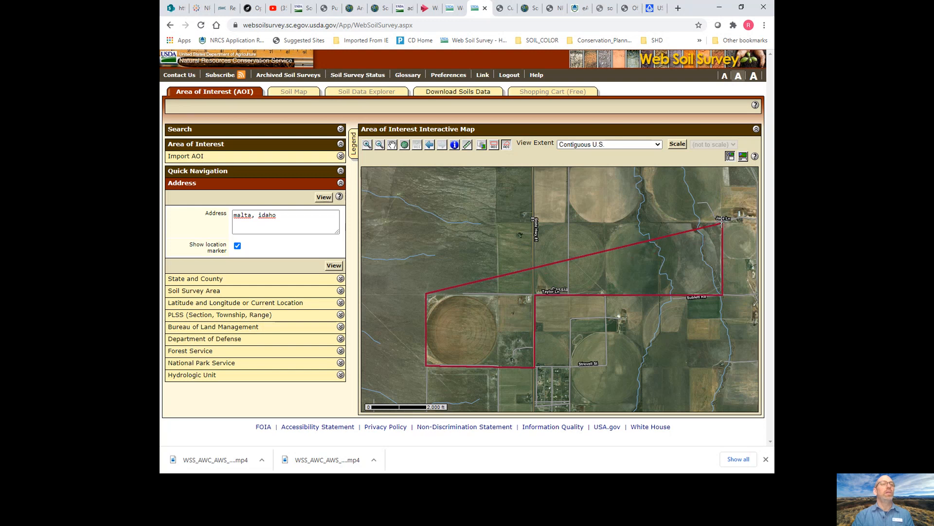
double_click(722, 224)
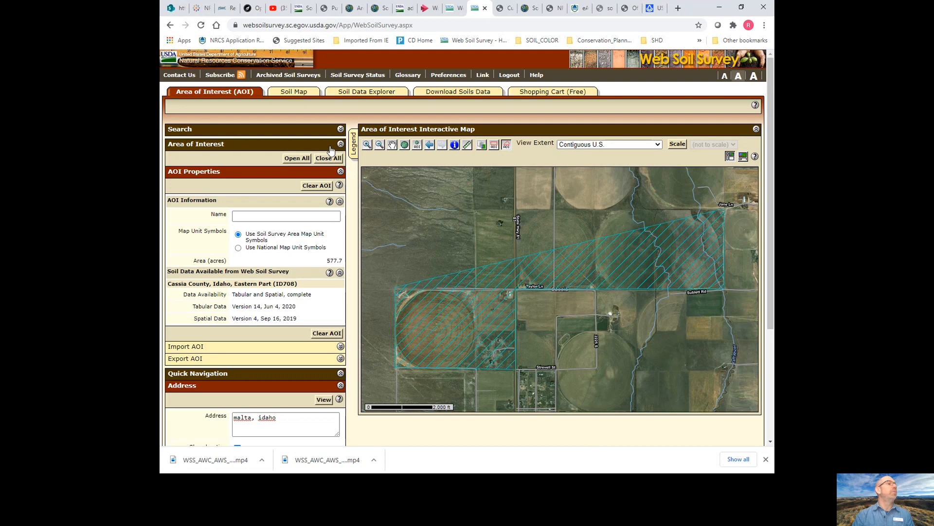
click(317, 186)
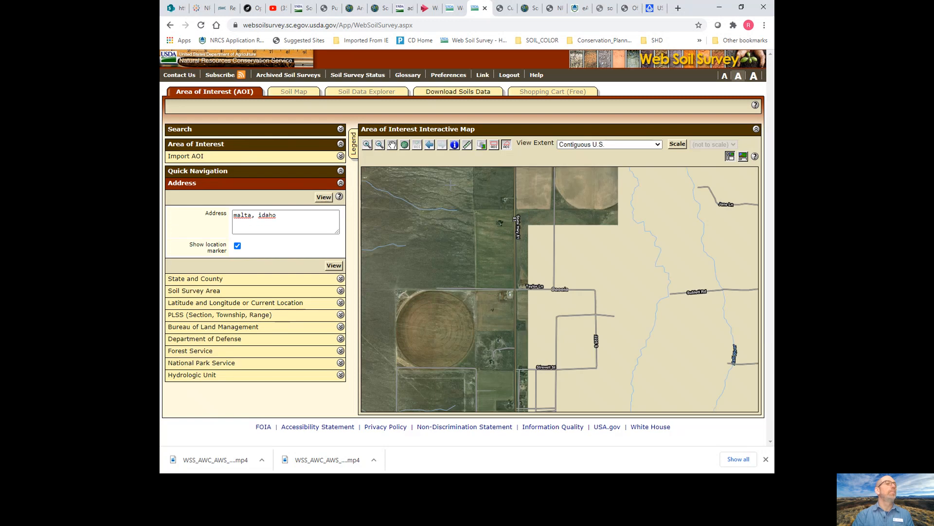
Step: Define a polygon AOI of about 737 acres covering the round field south of Taylor Ln and the fields north of it, east to Jane Ln
click(396, 291)
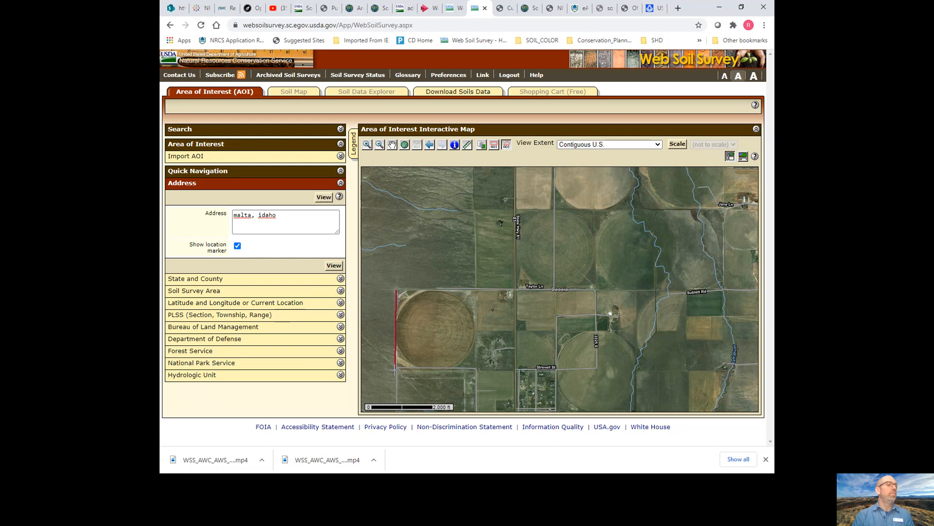
click(395, 369)
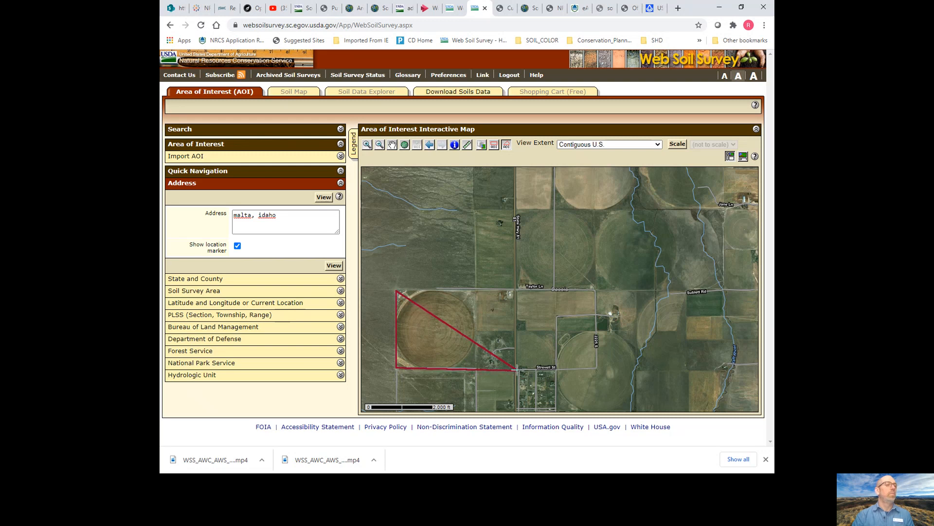
click(516, 369)
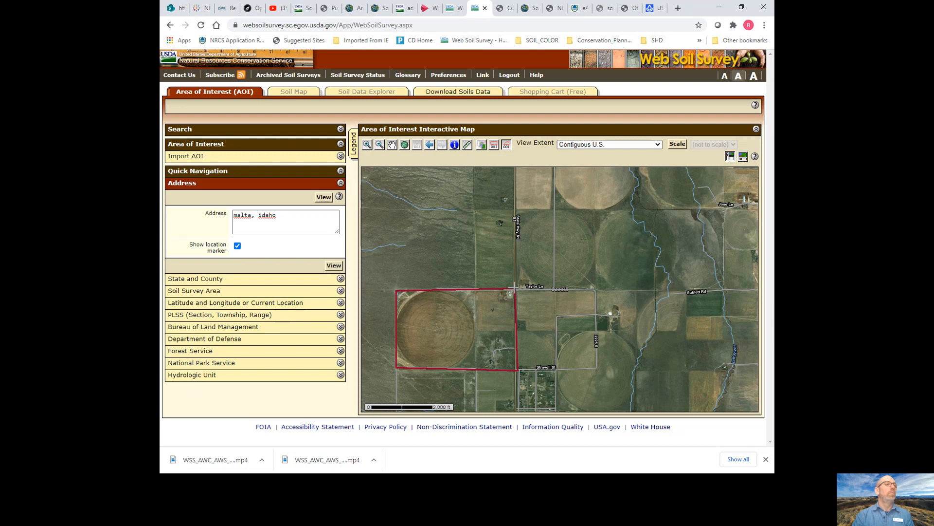
click(514, 289)
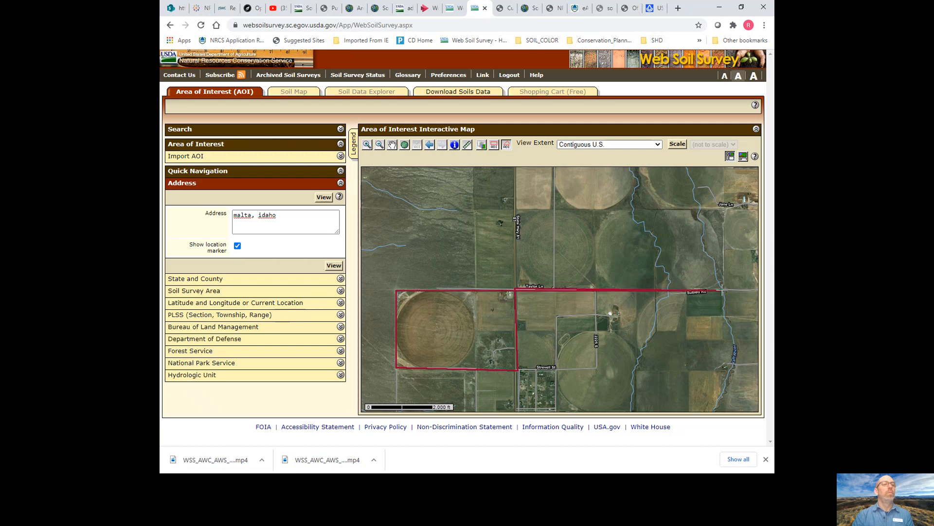
click(723, 291)
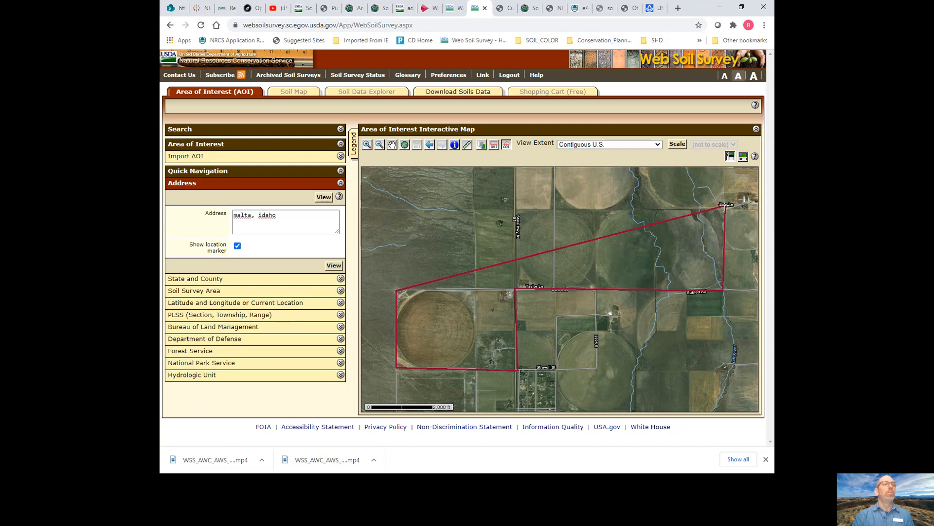
click(725, 210)
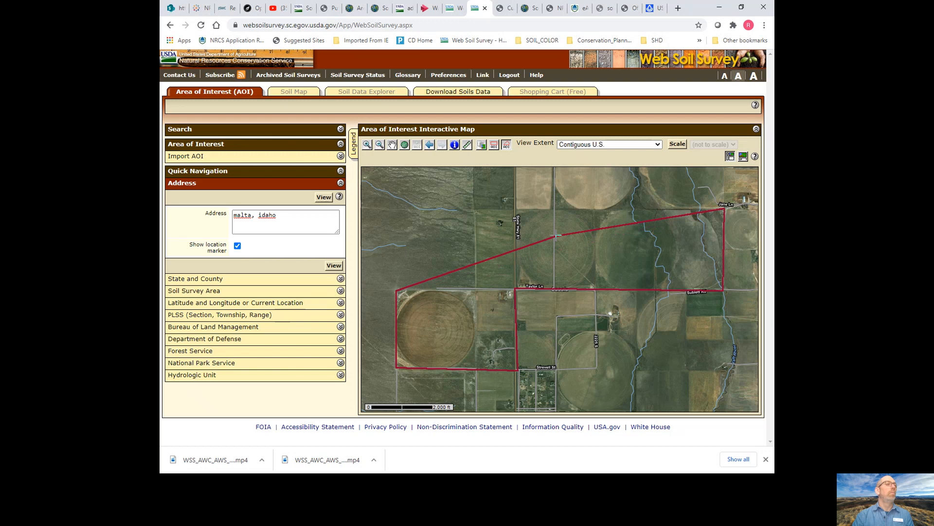
click(476, 209)
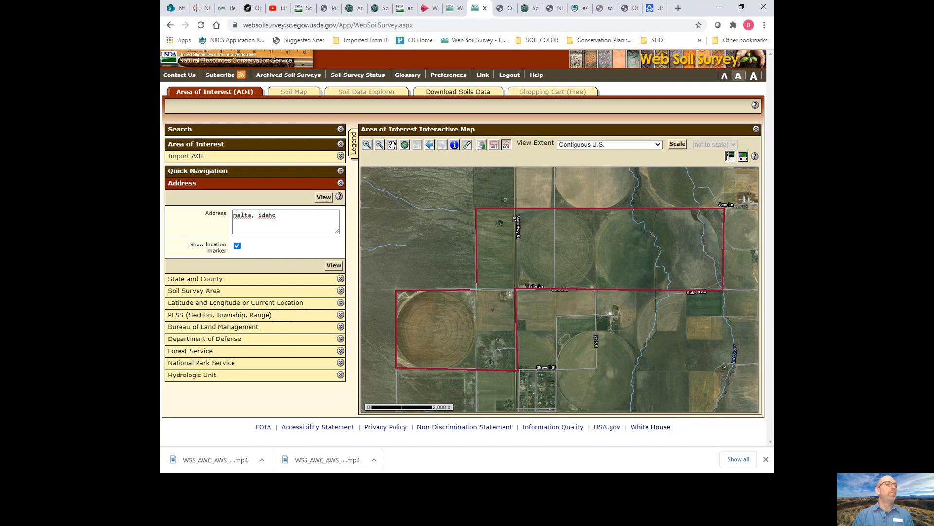
double_click(477, 289)
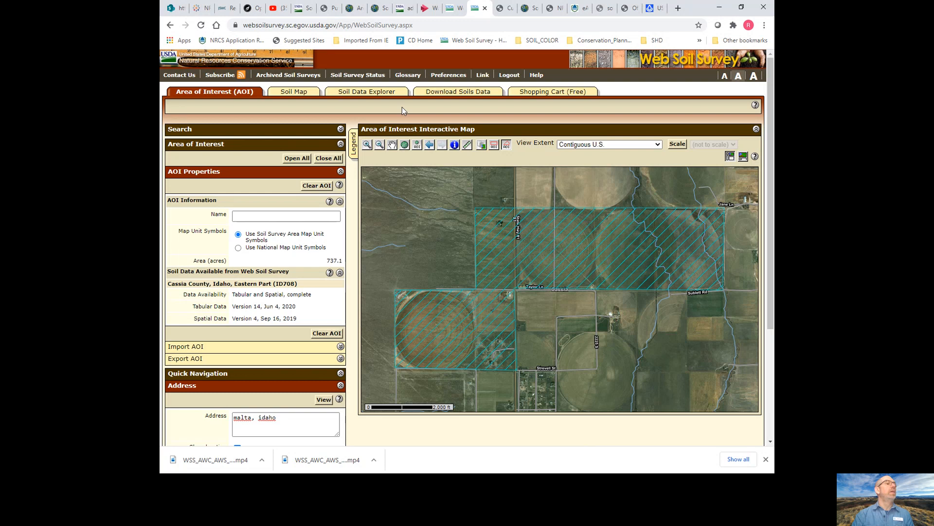
Step: Show the soil map for the AOI and set the boundary width of the Soil Map Unit Polygons layer to 1.5
click(295, 93)
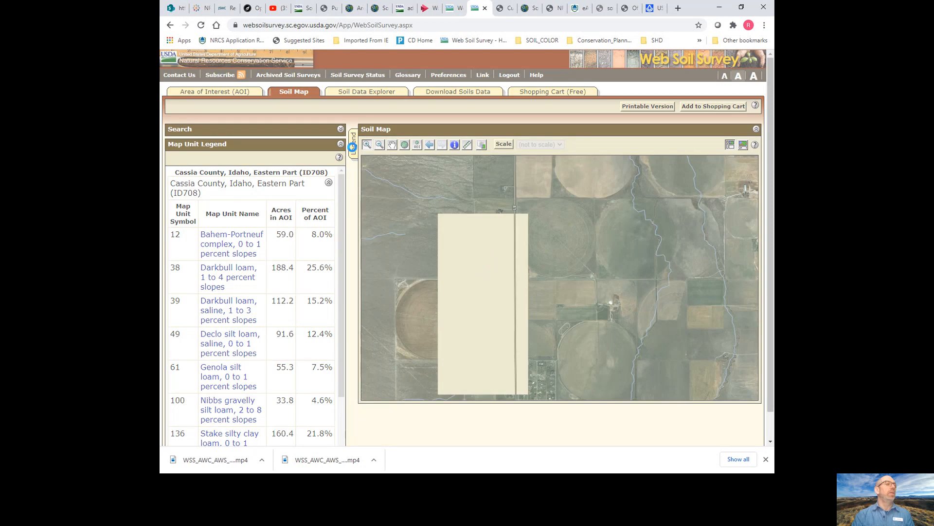
click(352, 147)
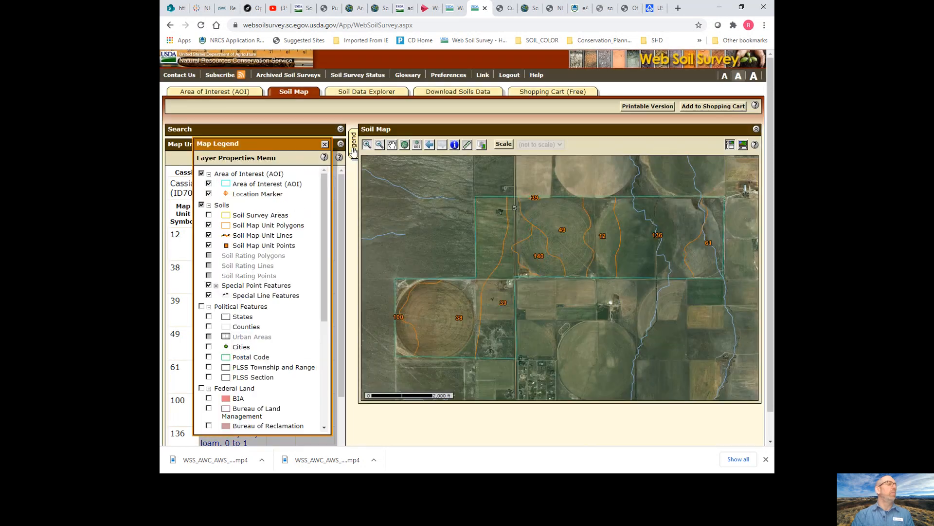
click(271, 227)
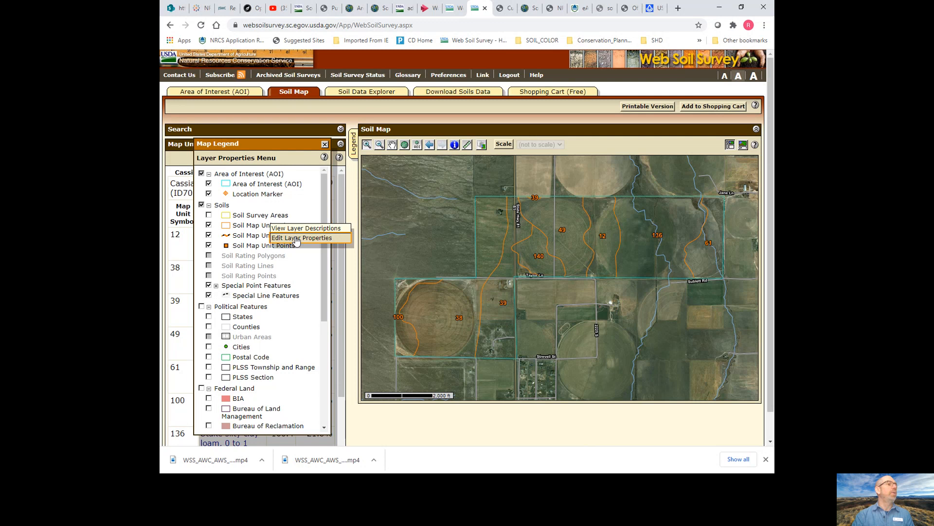
click(297, 238)
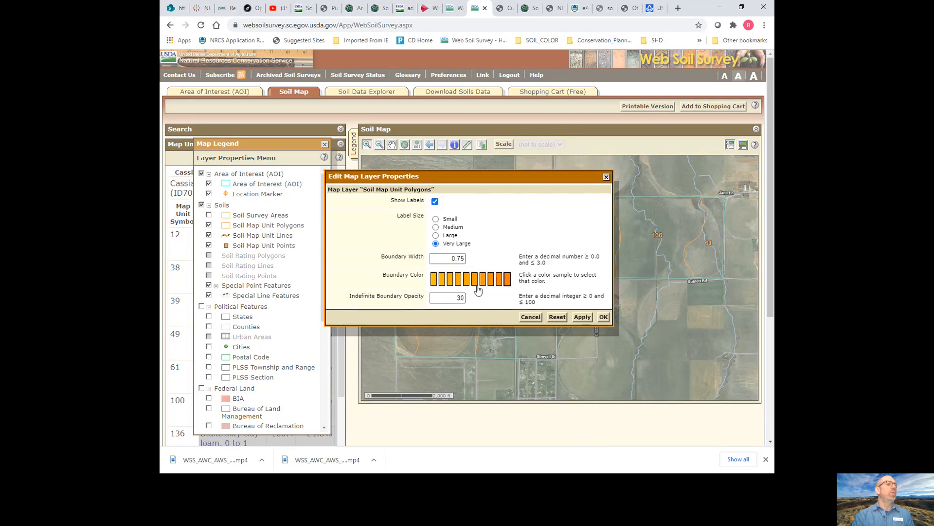
double_click(458, 259)
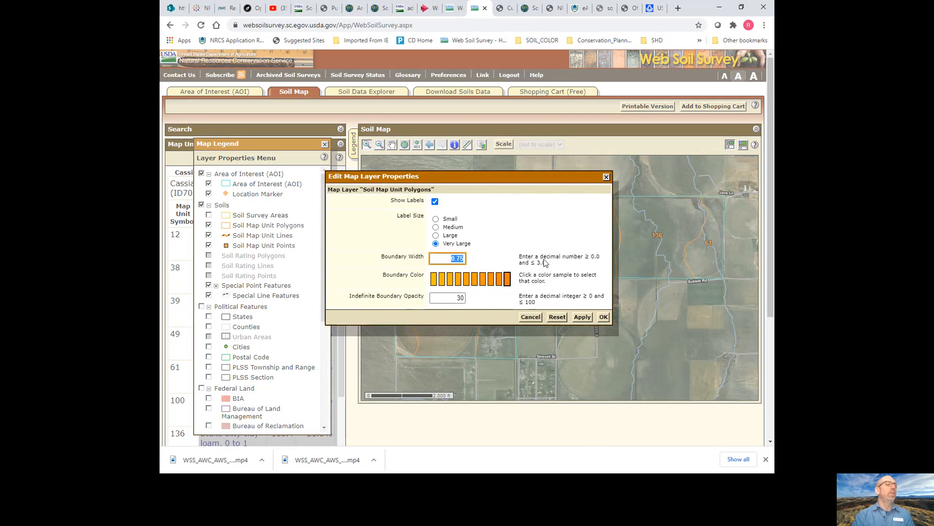
text(1)
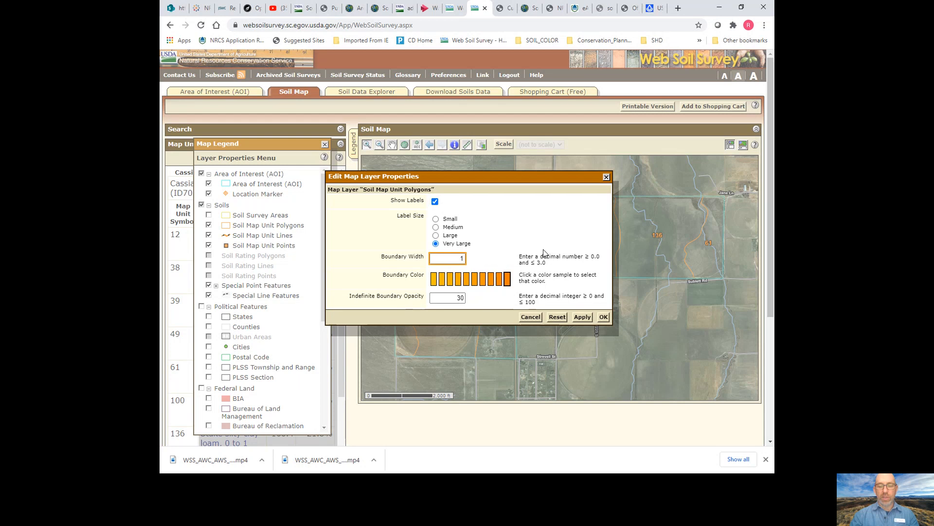
text(.5)
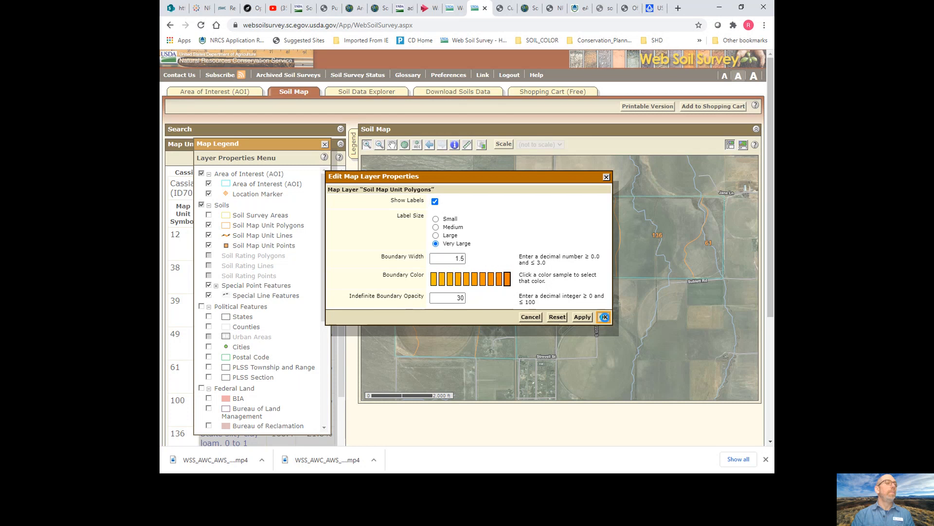
click(604, 317)
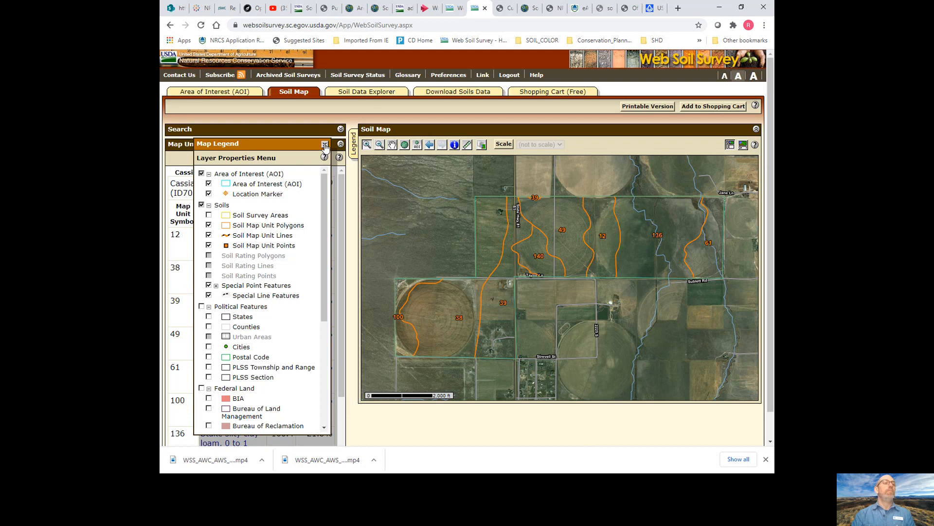
click(325, 145)
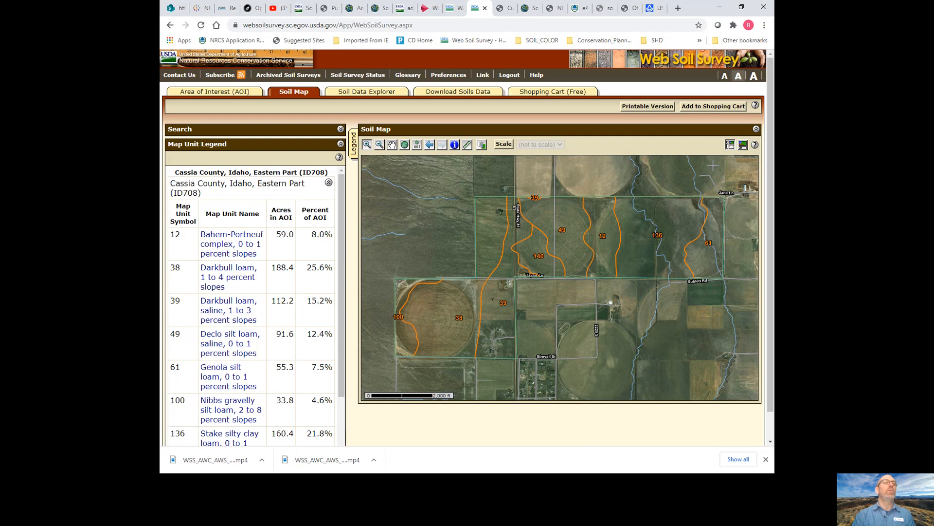
Step: Add the soil map to the shopping cart without a subtitle
click(713, 108)
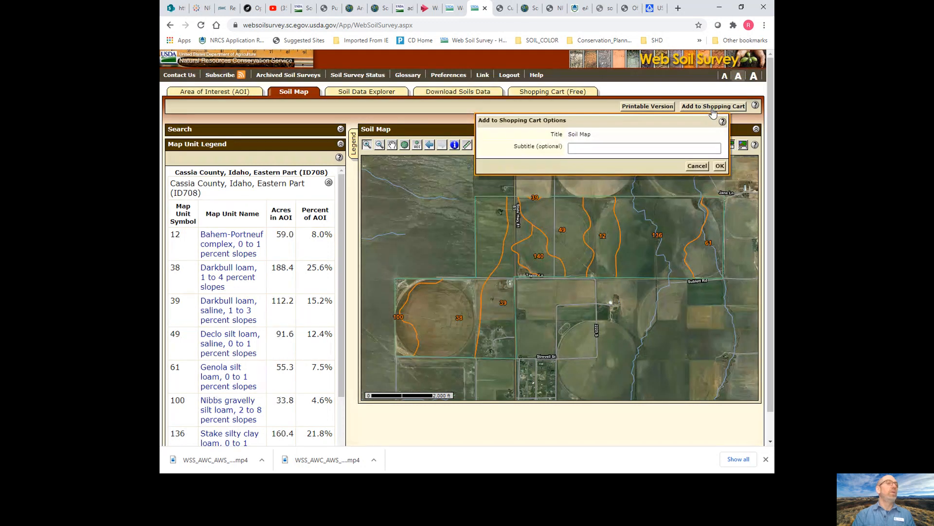
click(720, 166)
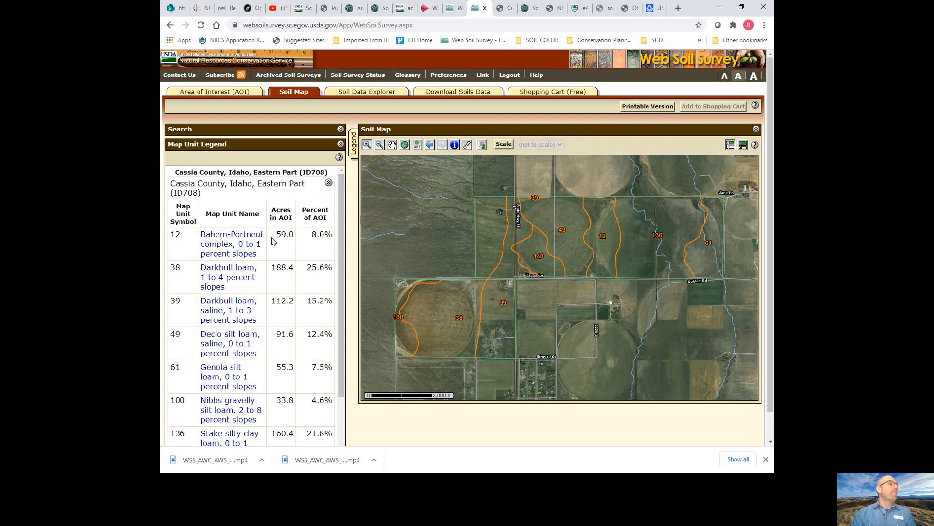
Step: Open the map unit description of Bahem-Portneuf complex, 0 to 1 percent slopes, and review its Bahem and Portneuf sections
click(237, 238)
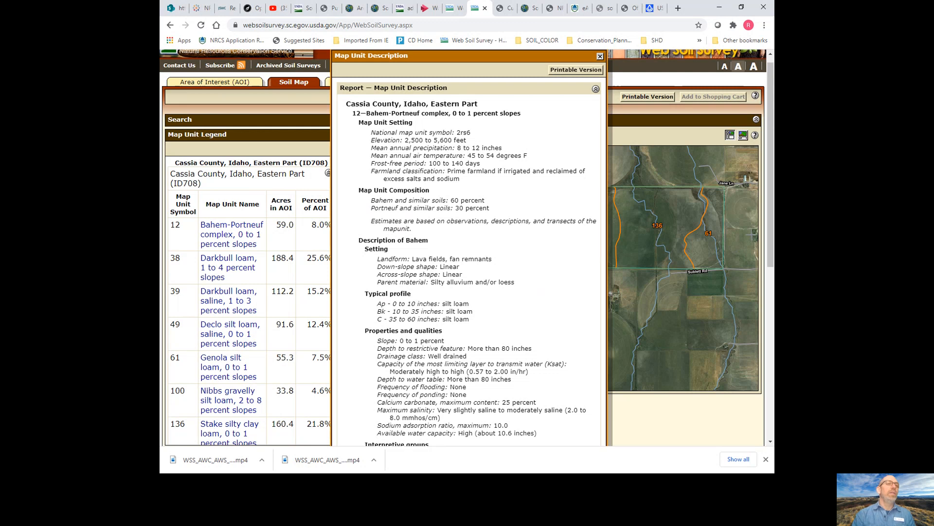
drag(770, 232, 770, 316)
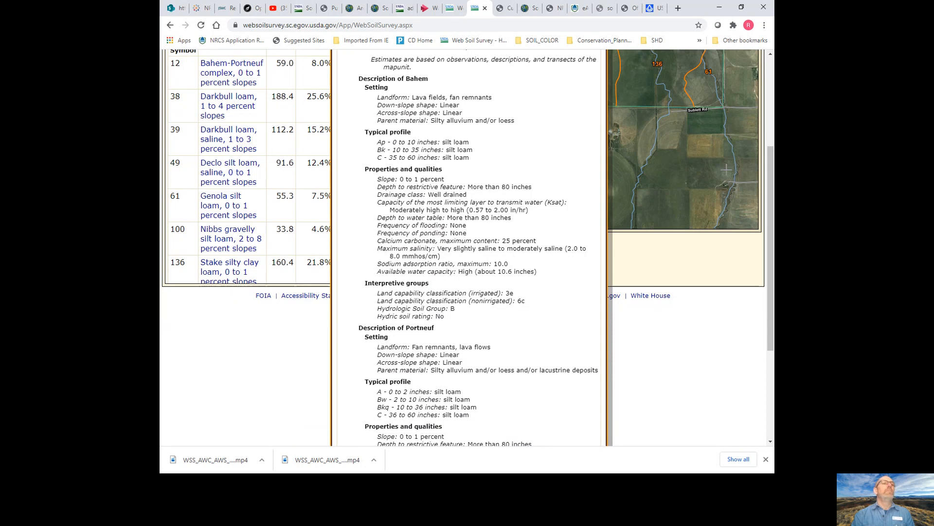
Step: Close the map unit description and open the Available Water Capacity rating options under the soil physical properties
drag(767, 162, 764, 74)
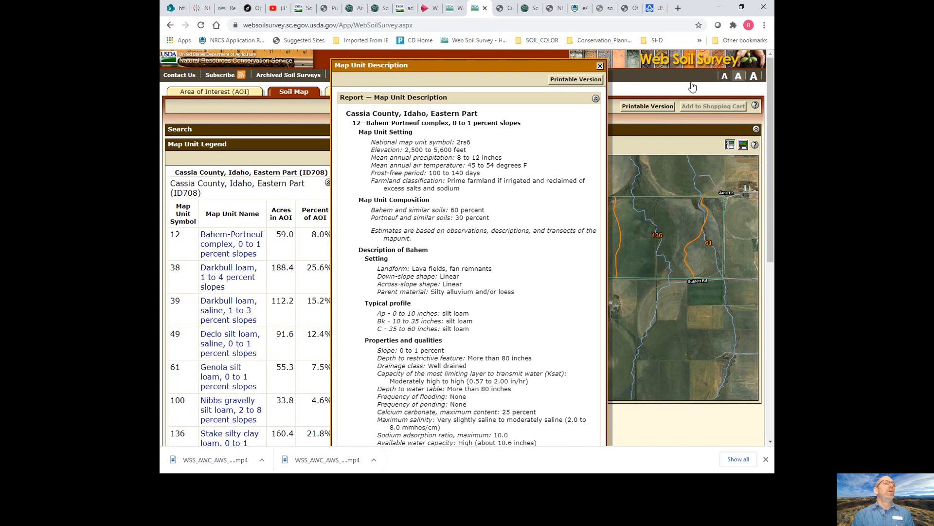
click(600, 66)
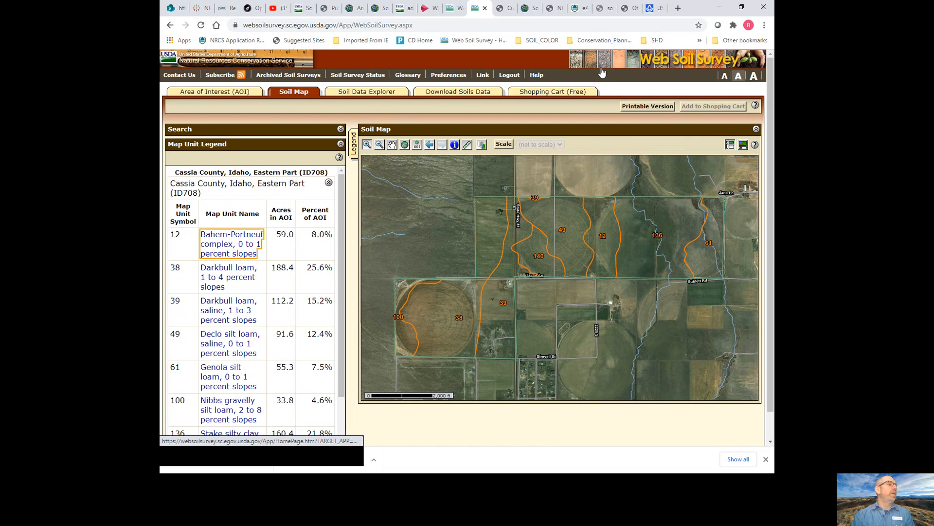
click(363, 92)
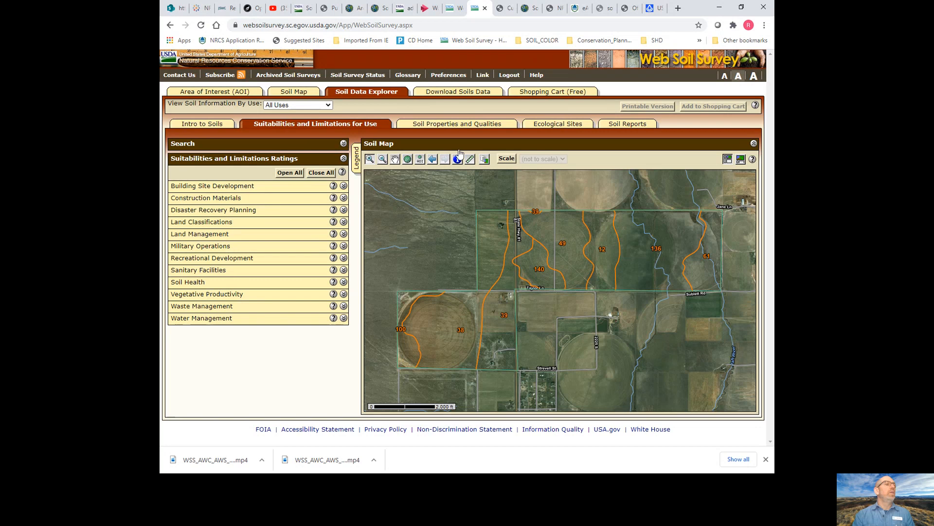
click(449, 124)
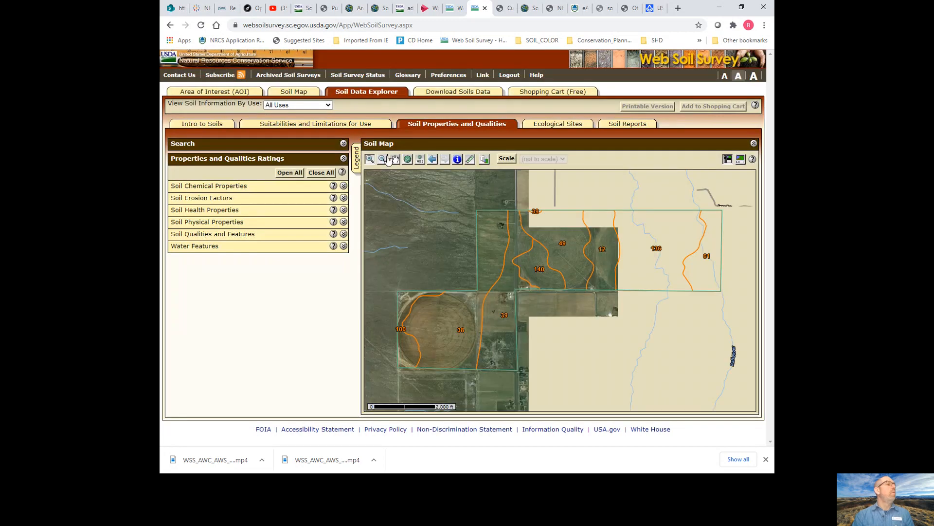
click(344, 222)
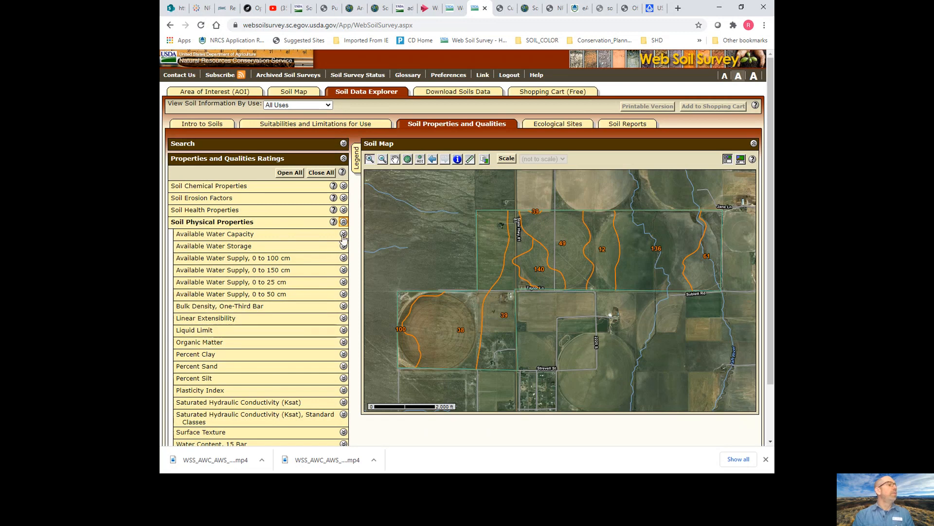
click(343, 235)
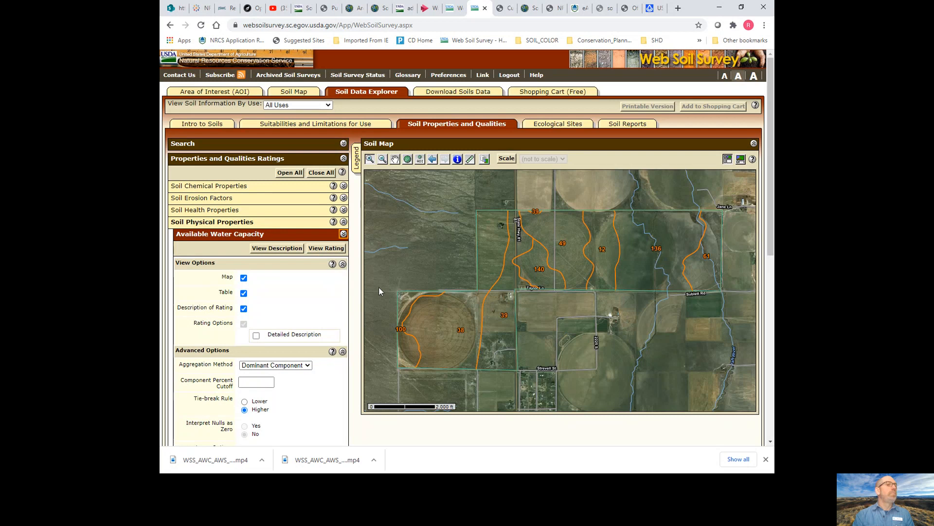
Step: Rate the AOI for Available Water Capacity over a depth range of 0 to 100 centimeters, keeping the Dominant Component aggregation
scroll(769, 184, down, 3)
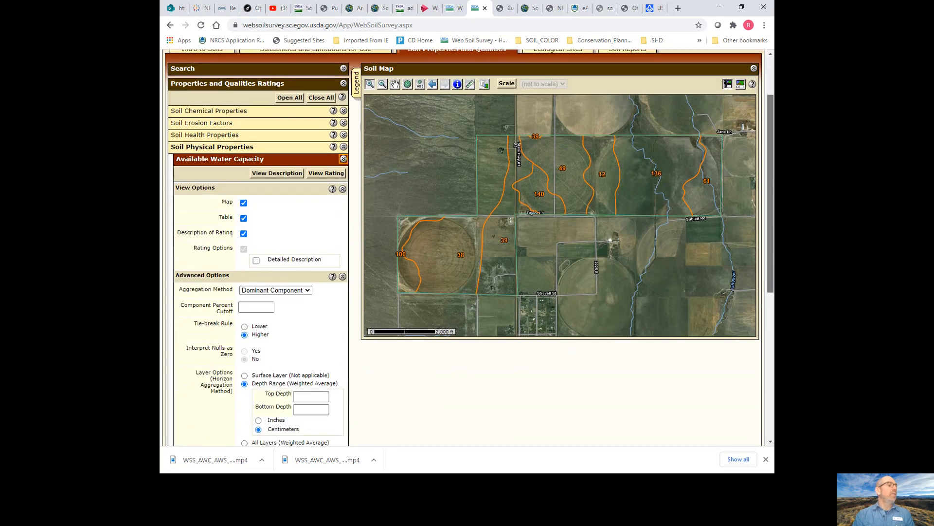
scroll(470, 248, up, 1)
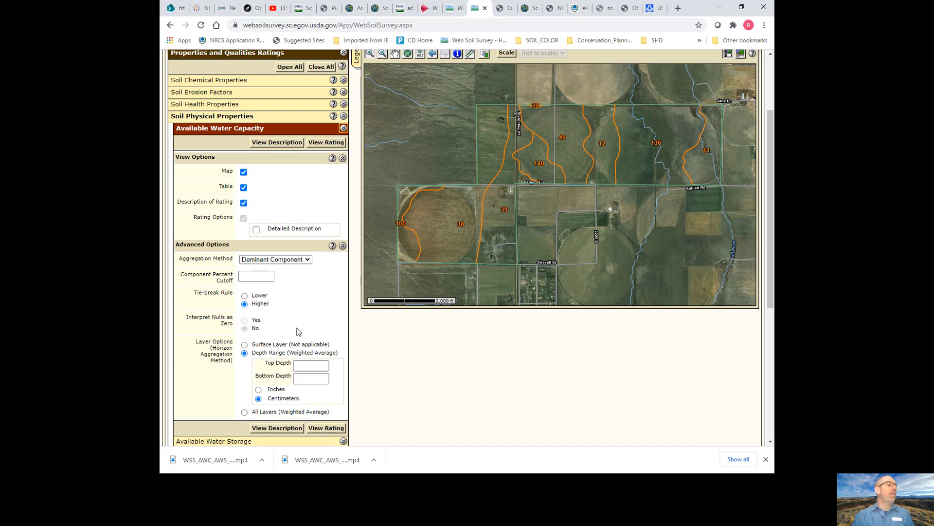
click(313, 364)
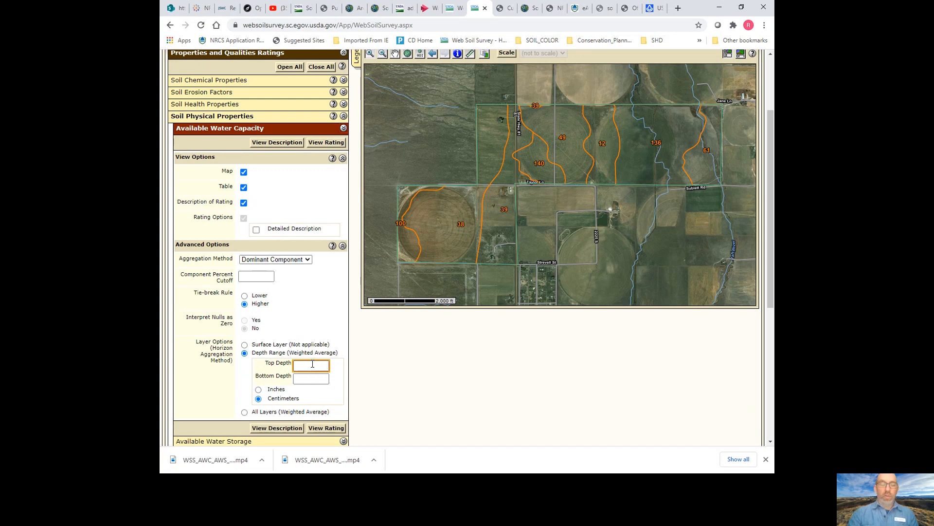
text(0)
click(312, 377)
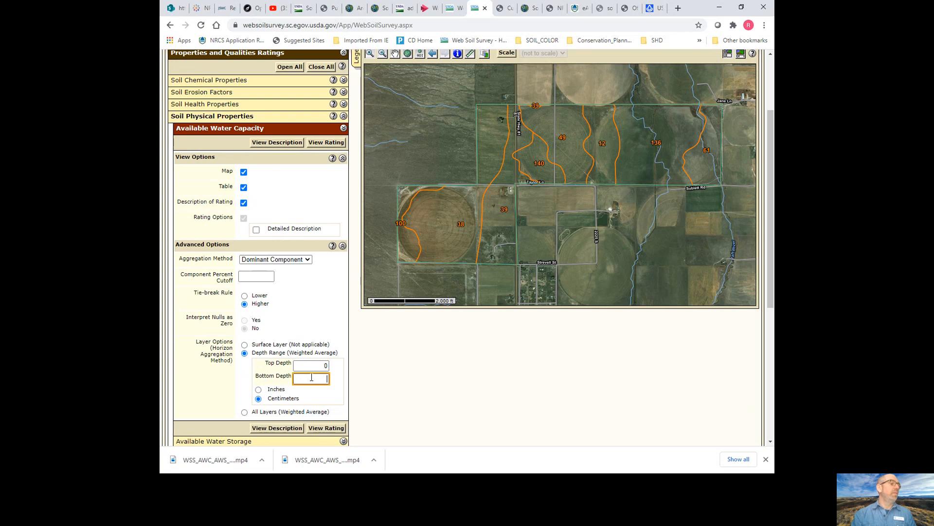
text(100)
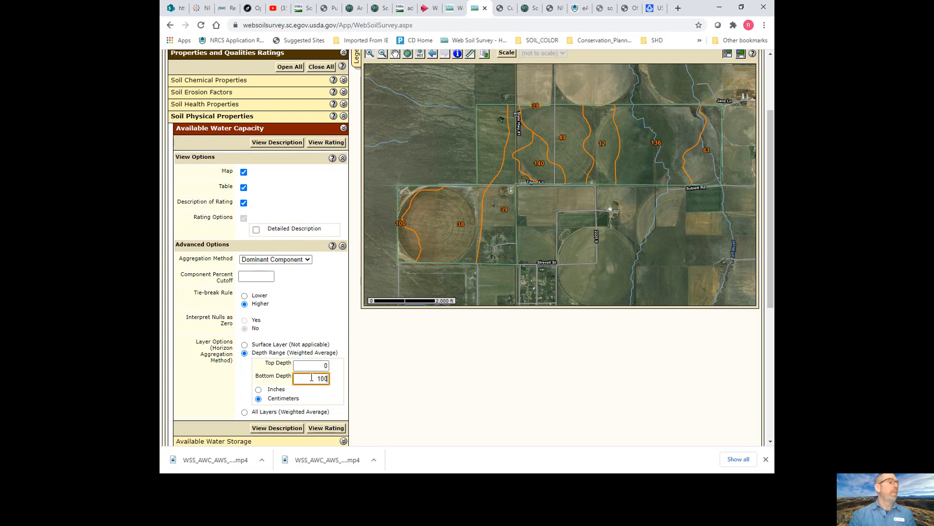
click(335, 322)
click(322, 428)
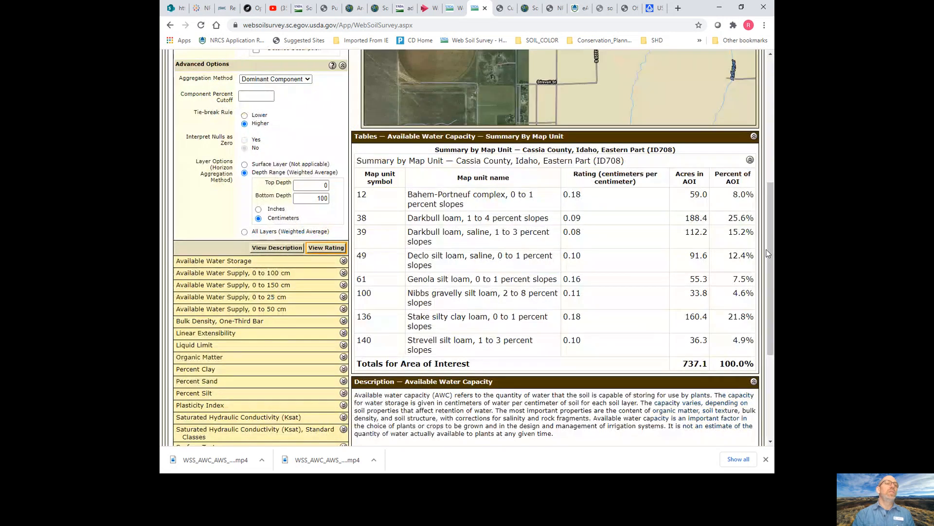
Step: Review the Available Water Capacity map with its legend and add the rating to the shopping cart without a subtitle
drag(770, 249, 773, 205)
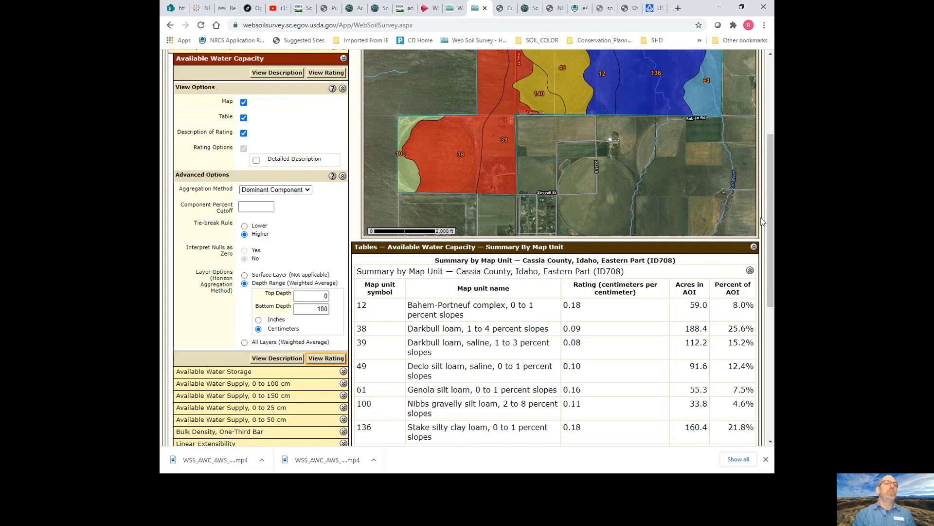
drag(770, 220, 769, 169)
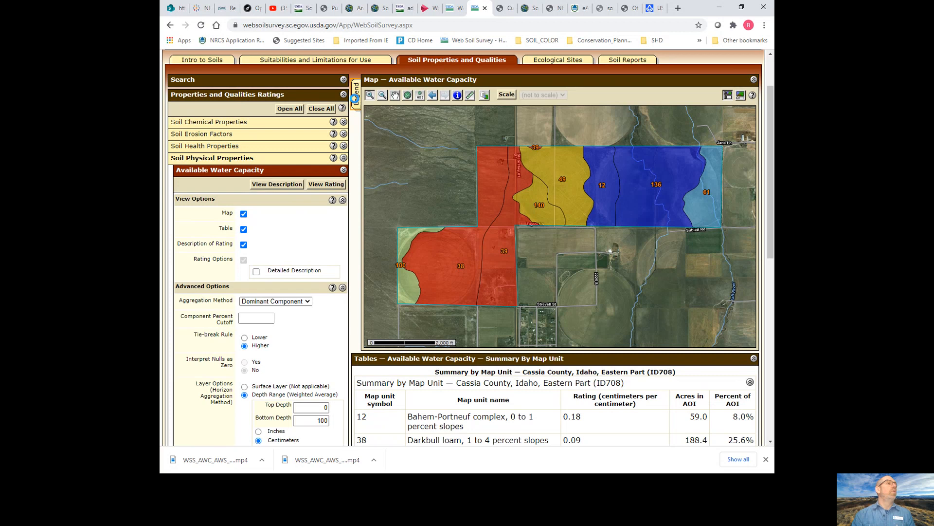
click(355, 98)
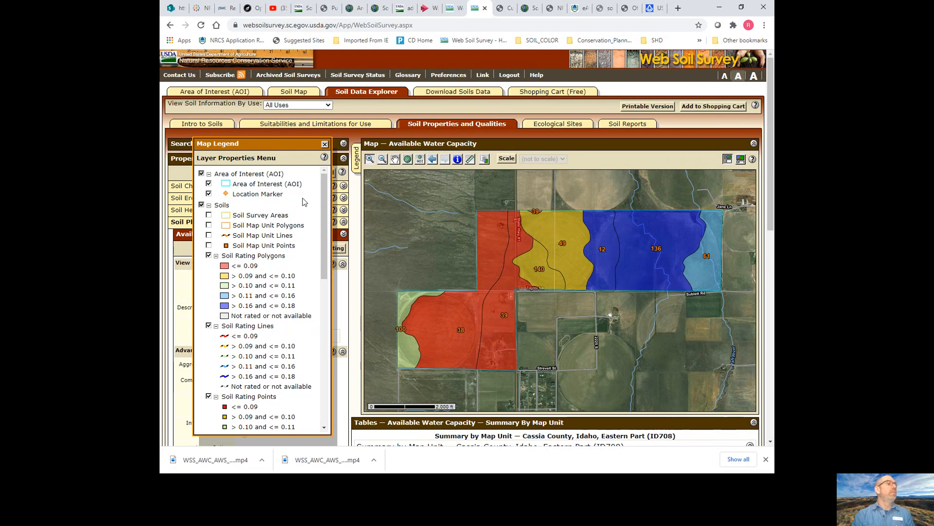
click(324, 145)
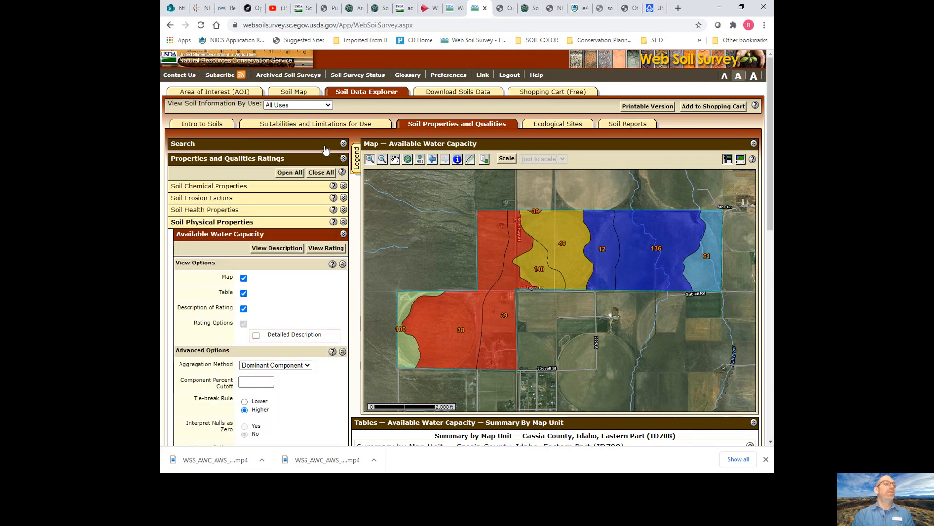
click(722, 108)
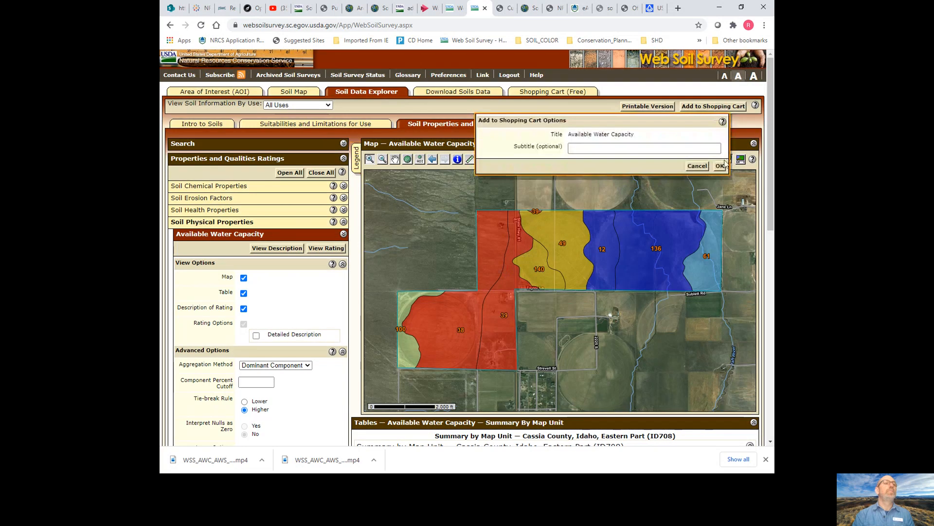
click(720, 166)
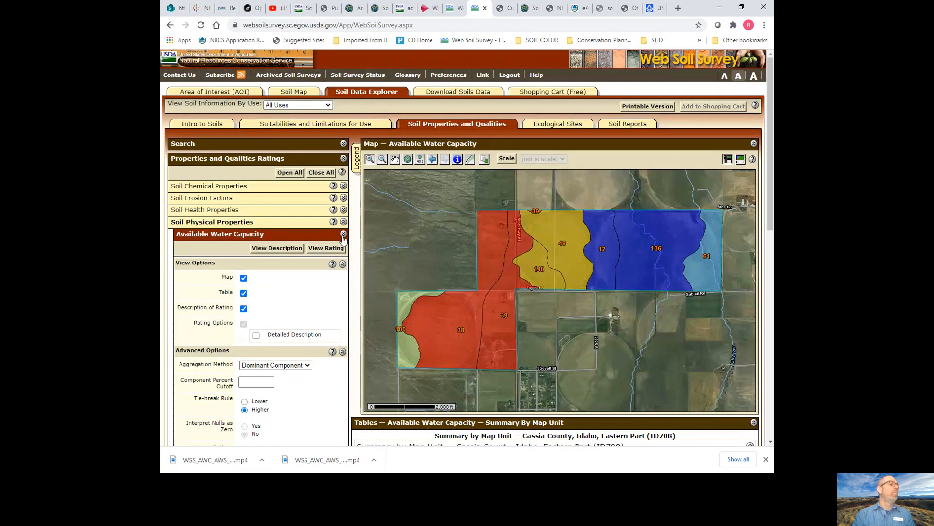
Step: Rate the AOI for Available Water Supply, 0 to 100 cm, with the default options
click(344, 235)
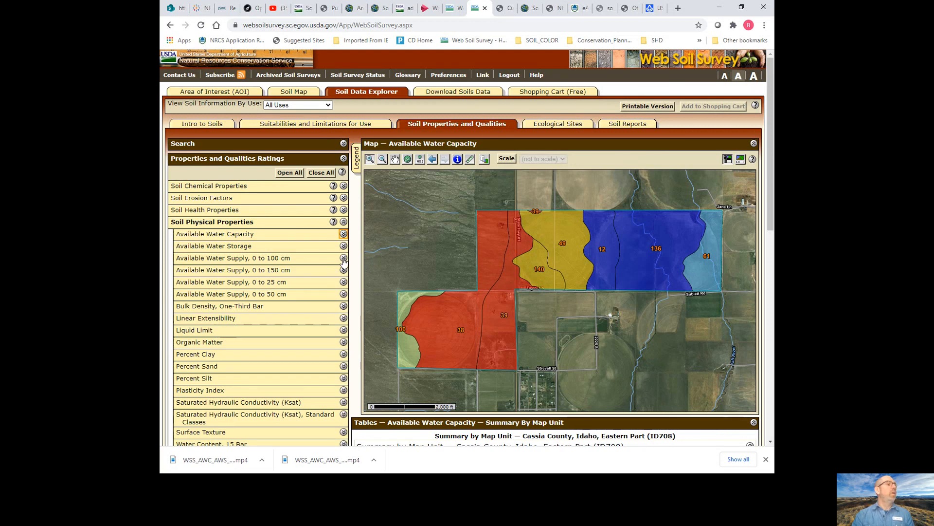
click(343, 258)
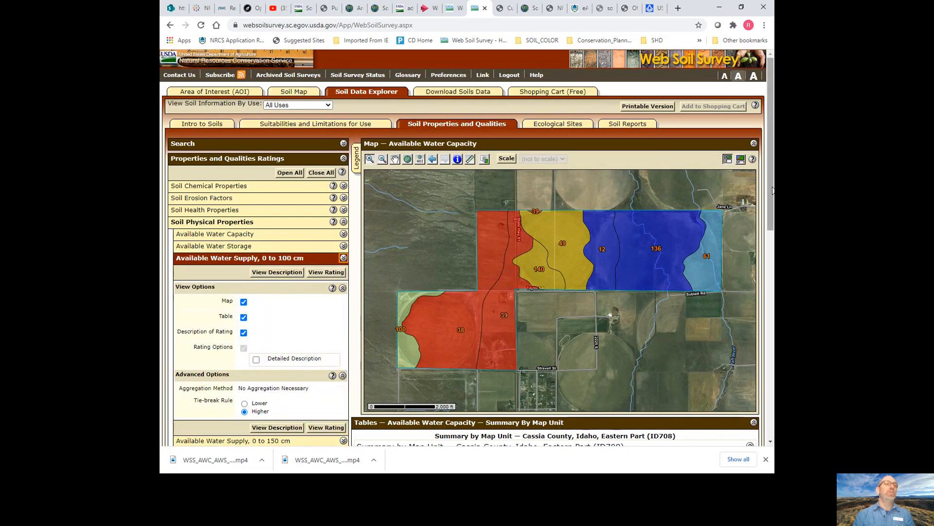
scroll(772, 195, down, 2)
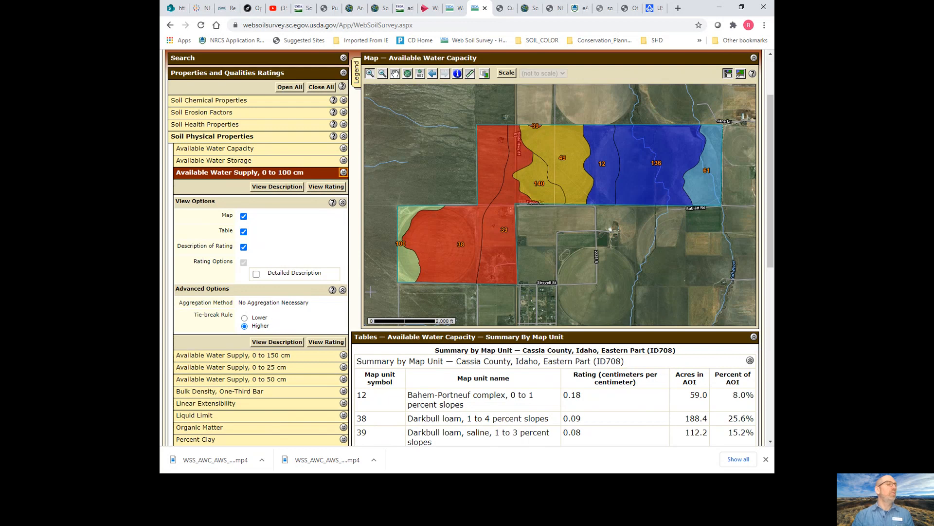
click(327, 190)
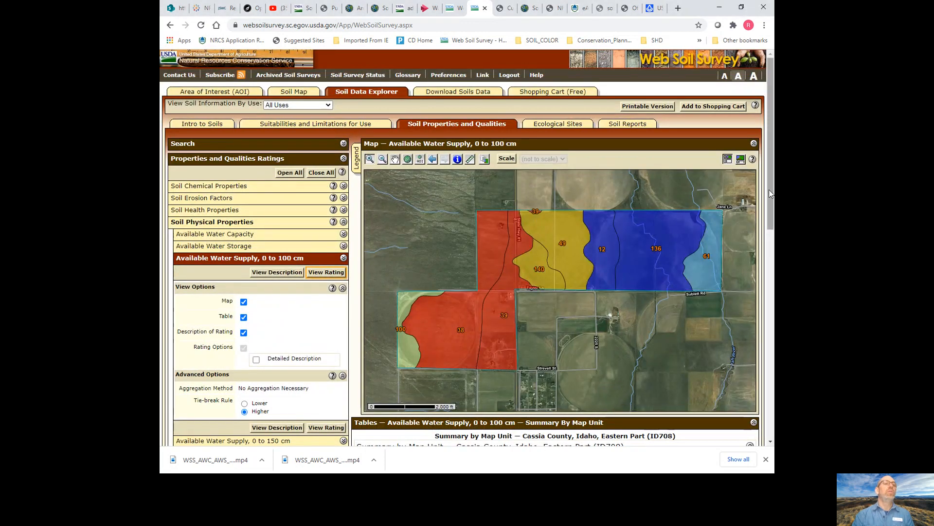
Step: Review the summary table for Available Water Supply, 0 to 100 cm, and add the rating to the shopping cart without a subtitle
drag(769, 189, 770, 268)
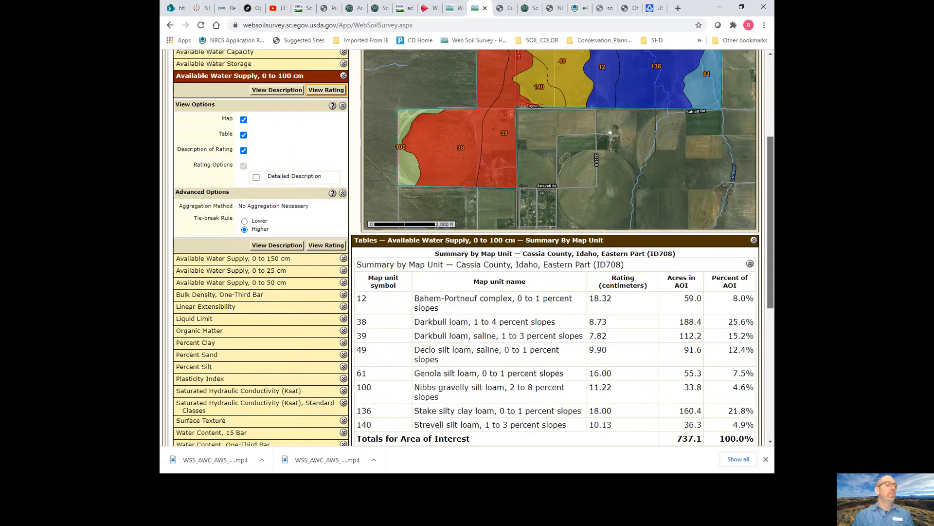
scroll(471, 248, down, 1)
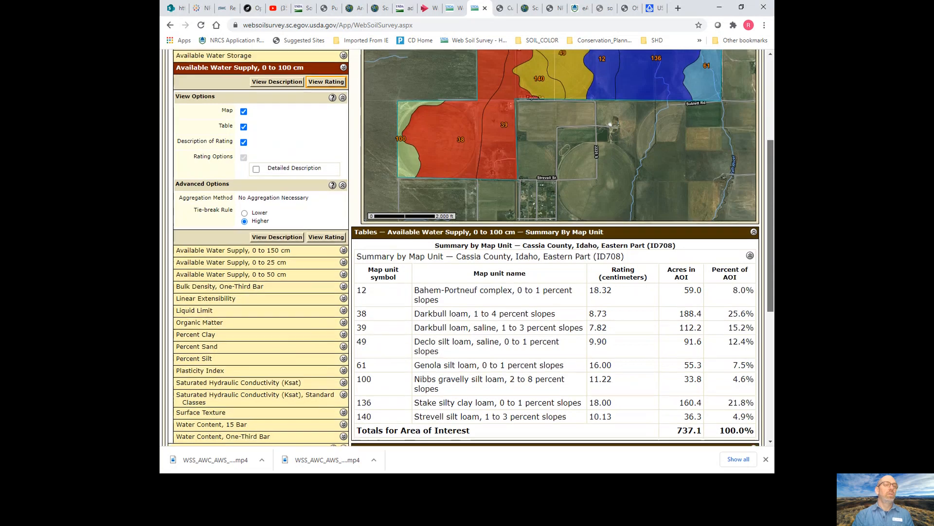
drag(770, 290, 770, 291)
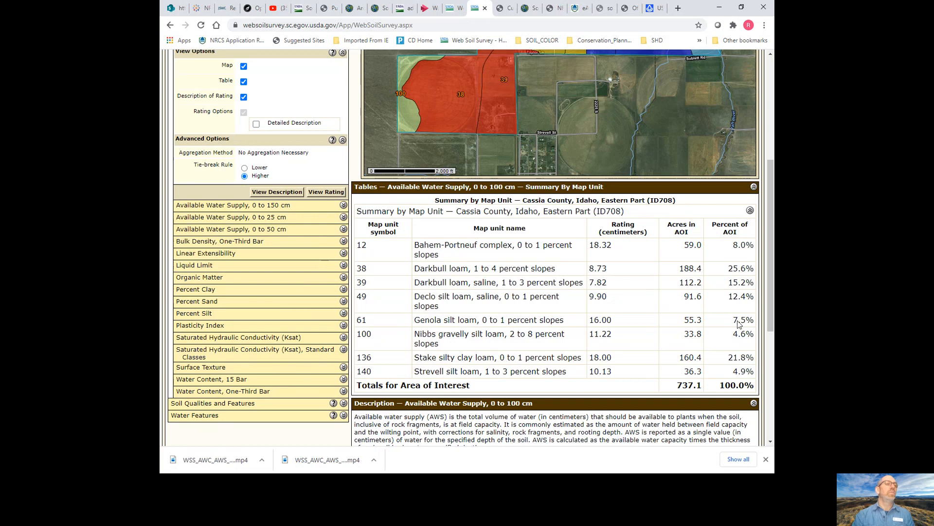
drag(770, 287, 767, 190)
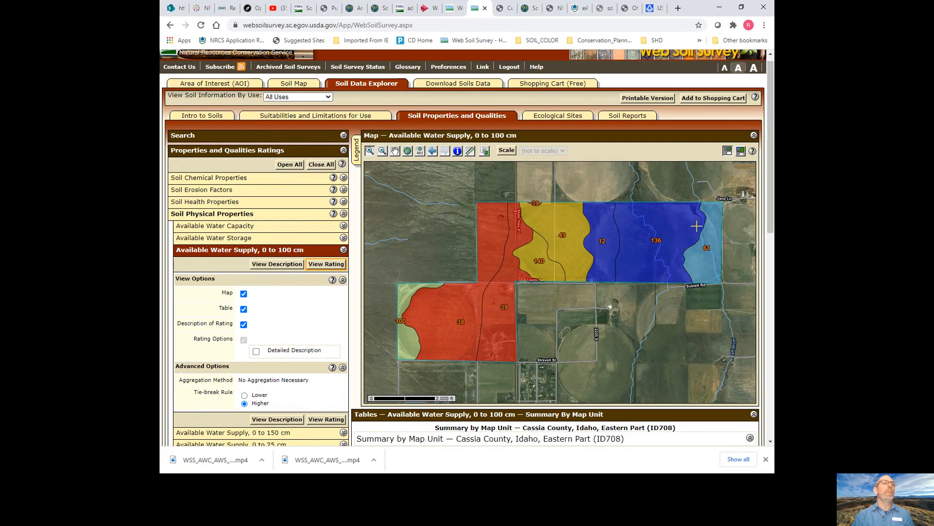
click(713, 98)
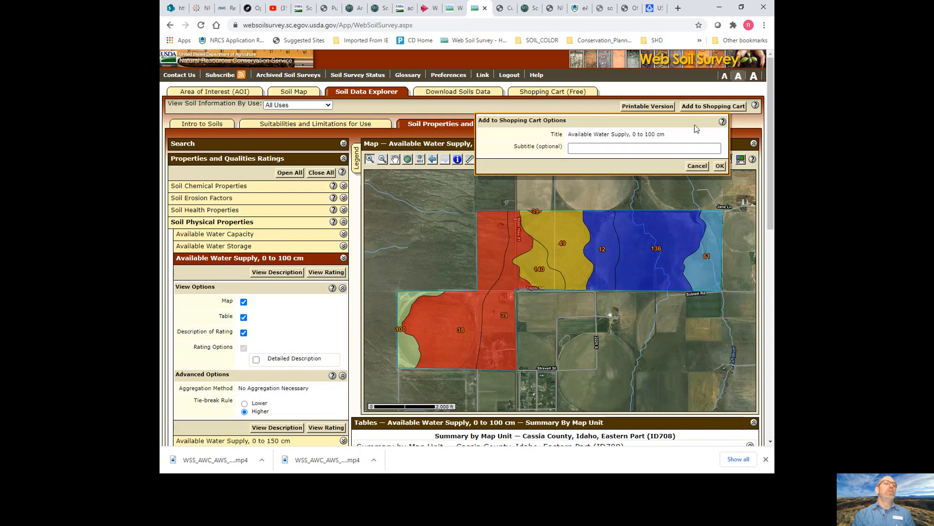
click(719, 166)
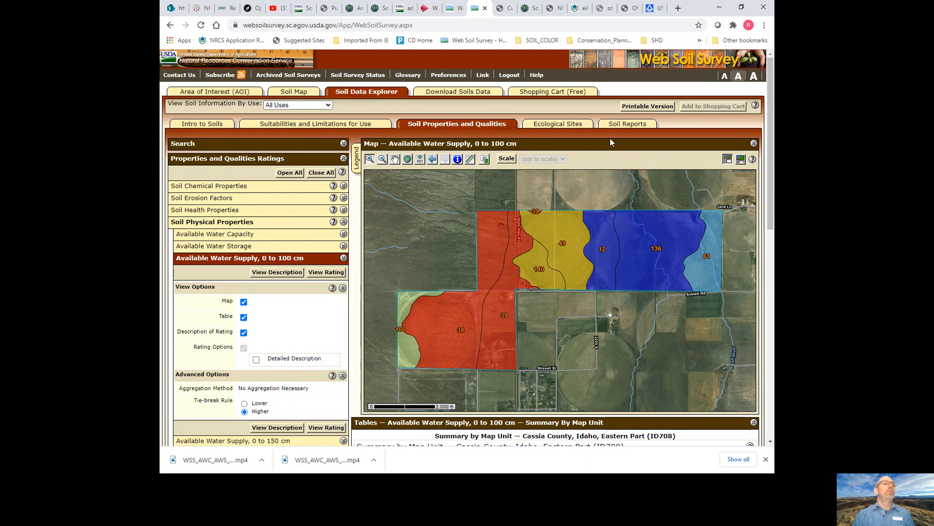
Step: Generate the Engineering Properties soil report for the AOI without minor soils
click(619, 124)
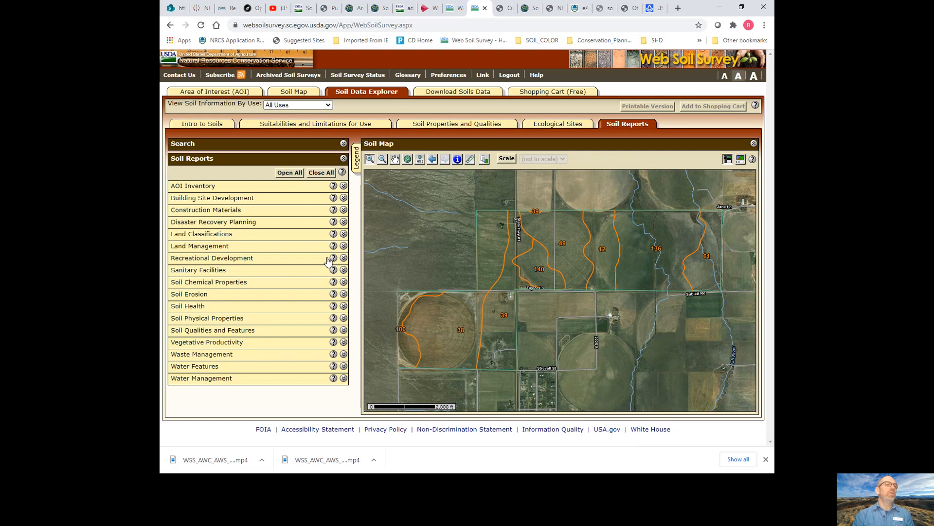
click(344, 318)
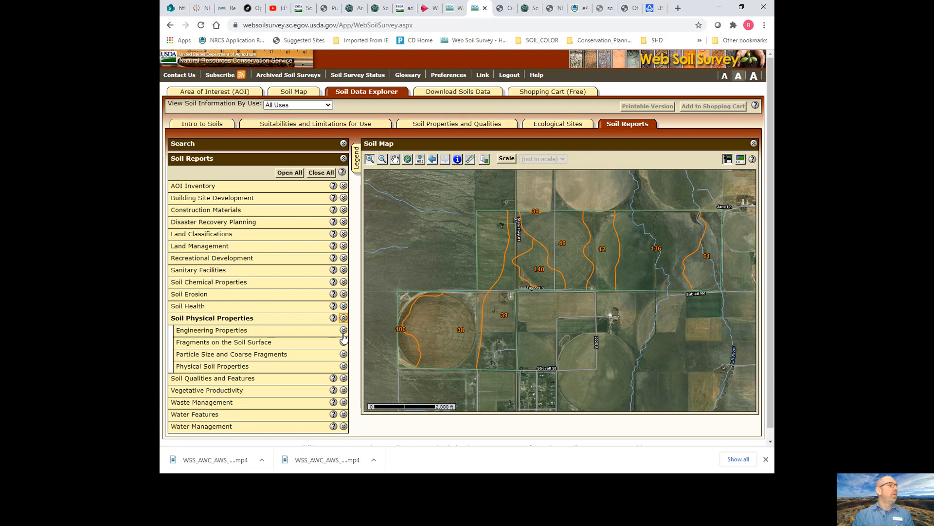
click(343, 334)
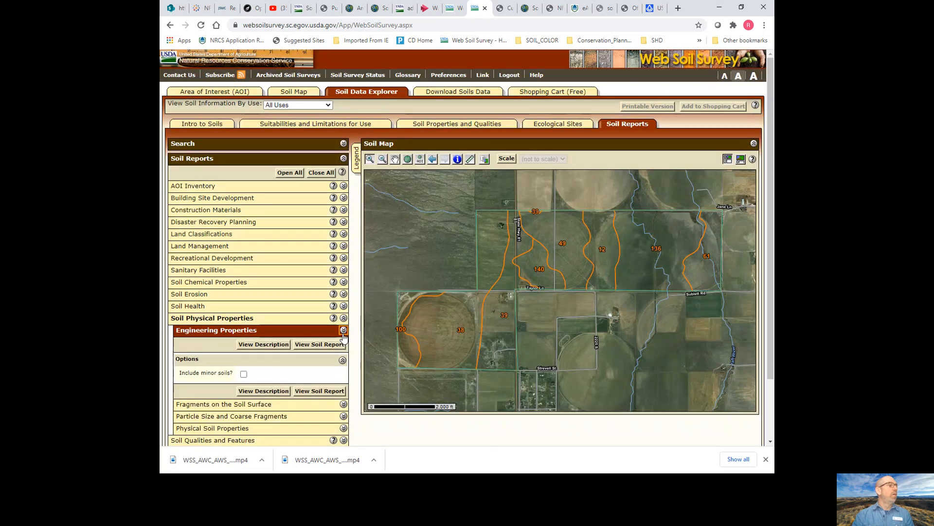
click(320, 346)
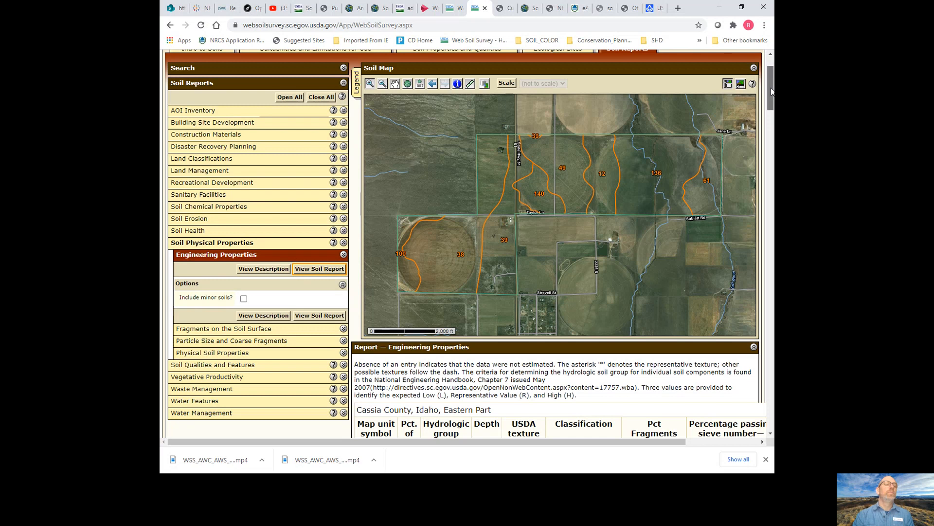
Step: Examine the Engineering Properties report from the Bahem-Portneuf complex to Strevell silt loam, including the liquid limit and plasticity index columns
drag(771, 91, 771, 123)
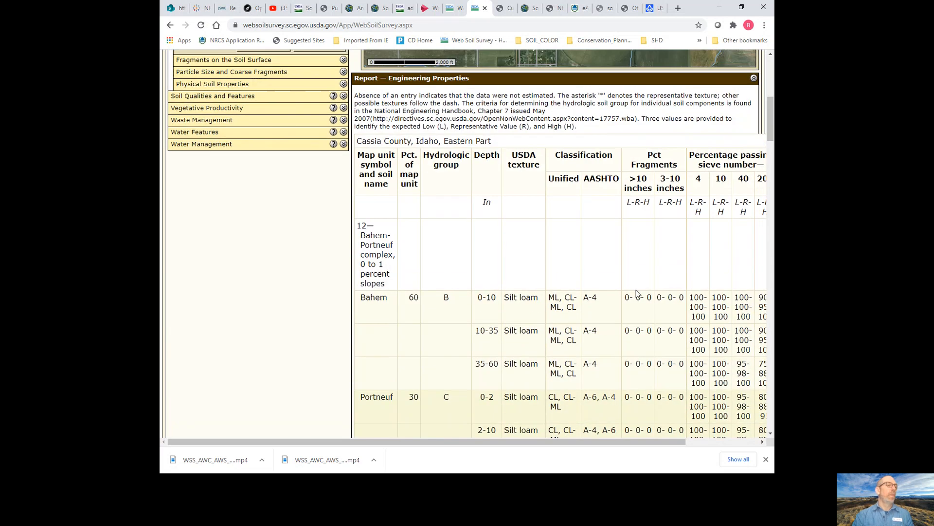
drag(575, 445, 657, 432)
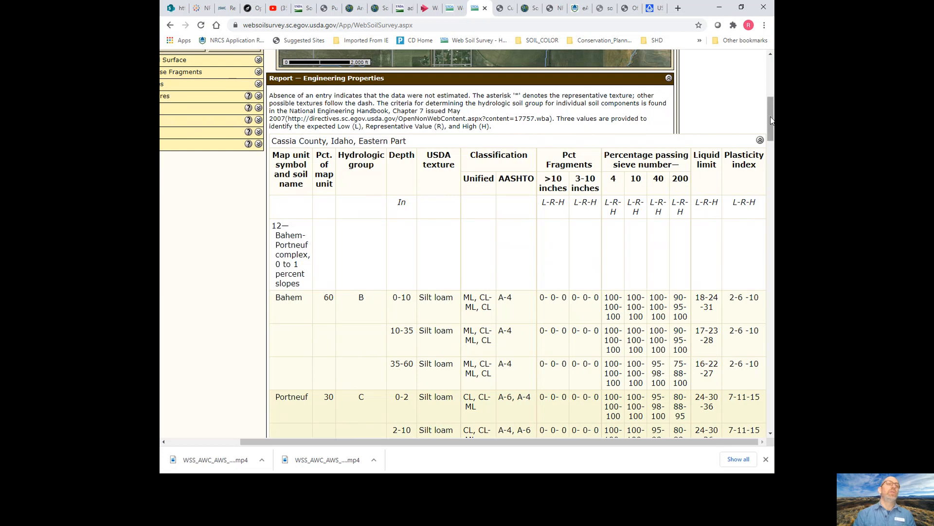
drag(771, 120, 771, 288)
scroll(516, 243, down, 9)
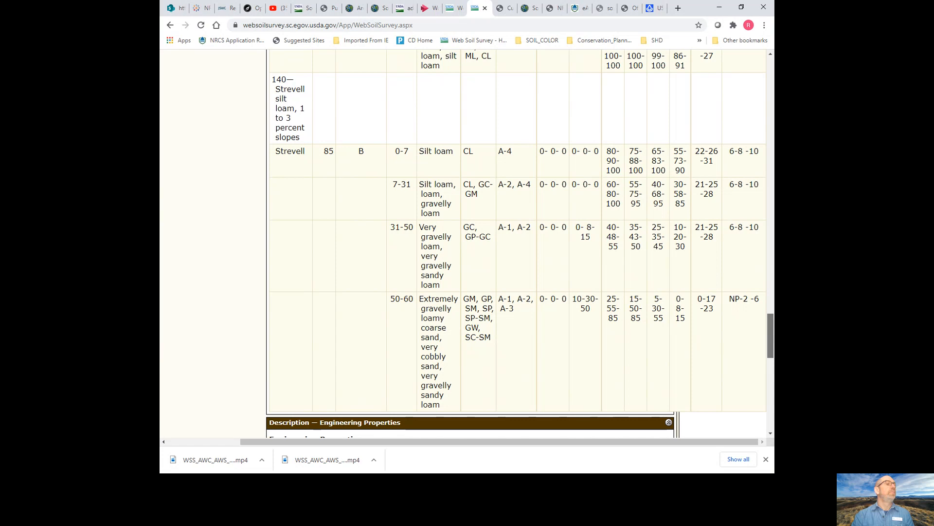
Step: Add the Engineering Properties report to the shopping cart without a subtitle
scroll(467, 243, up, 20)
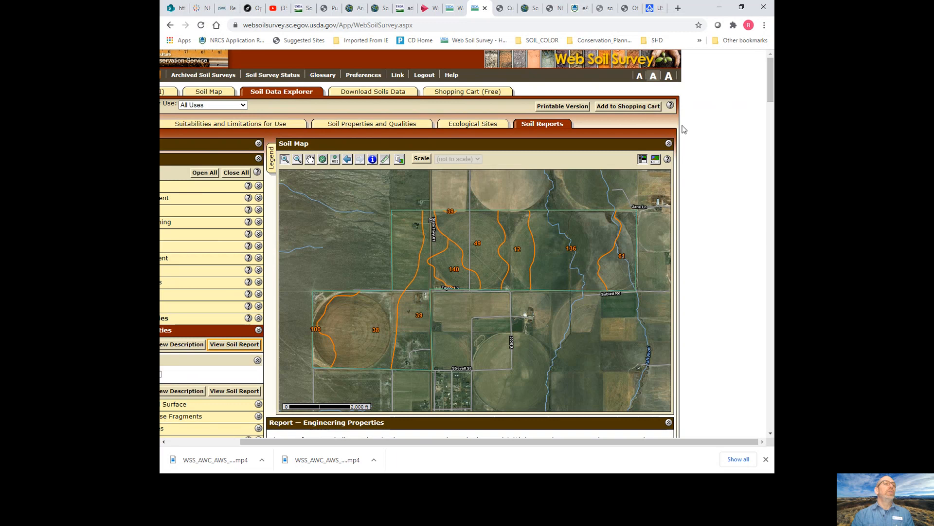
click(635, 112)
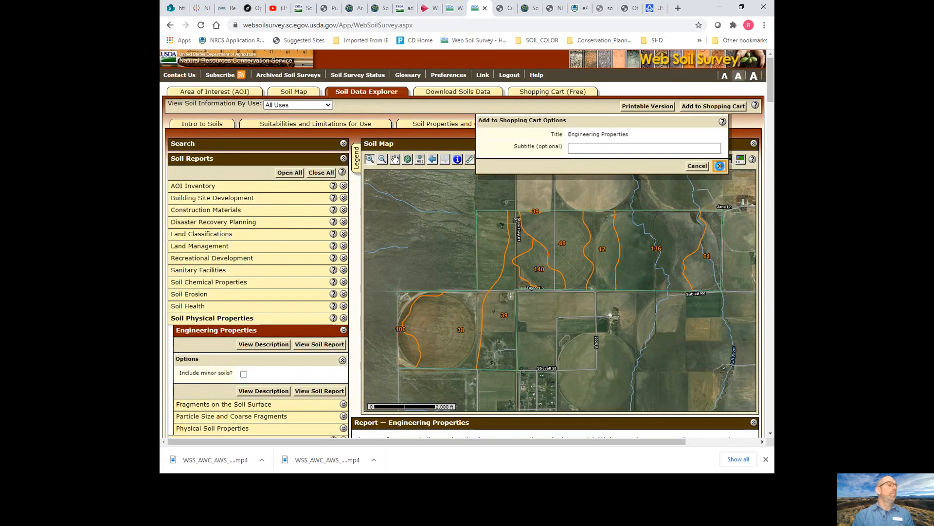
click(720, 165)
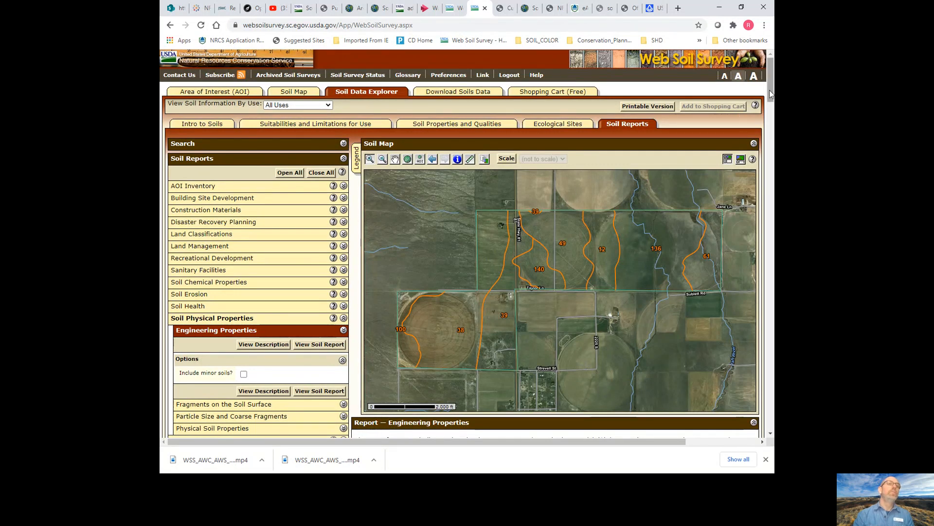
Step: Generate the Physical Soil Properties report for the AOI without minor soils
scroll(770, 90, down, 3)
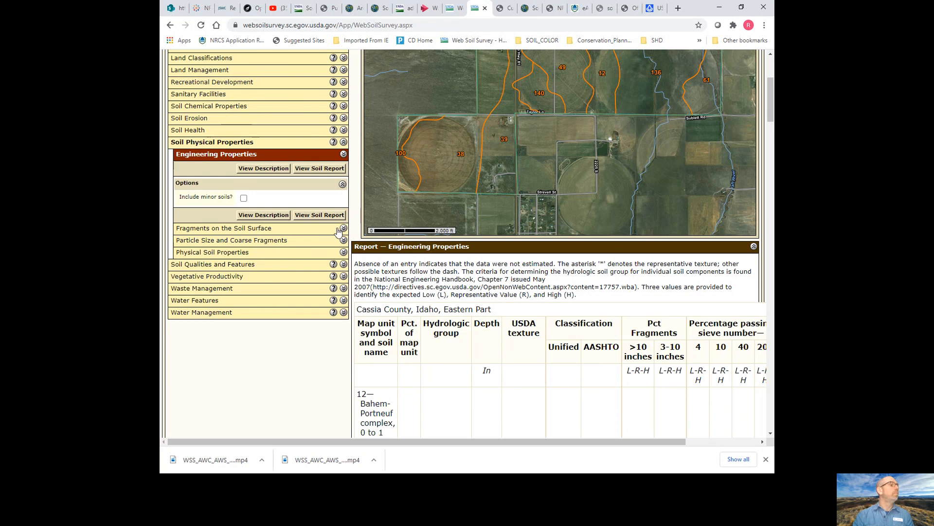
click(344, 253)
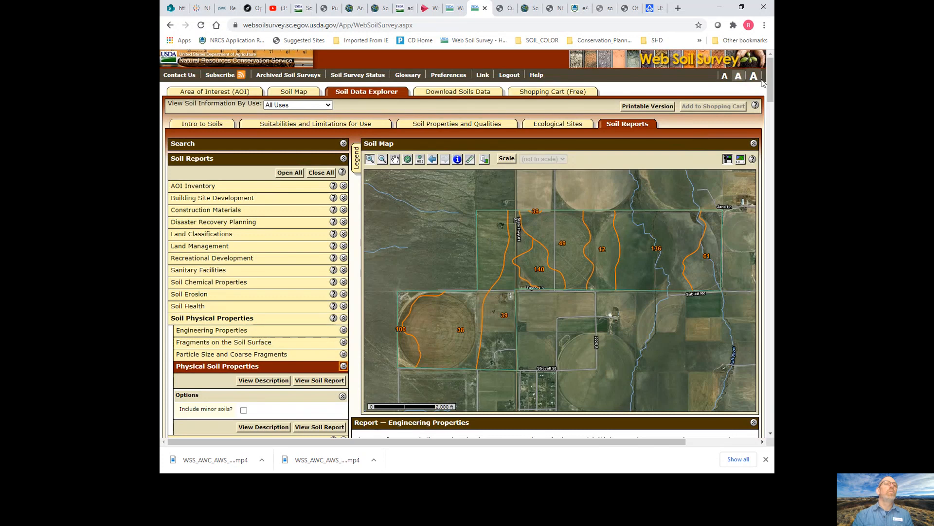
scroll(769, 84, down, 5)
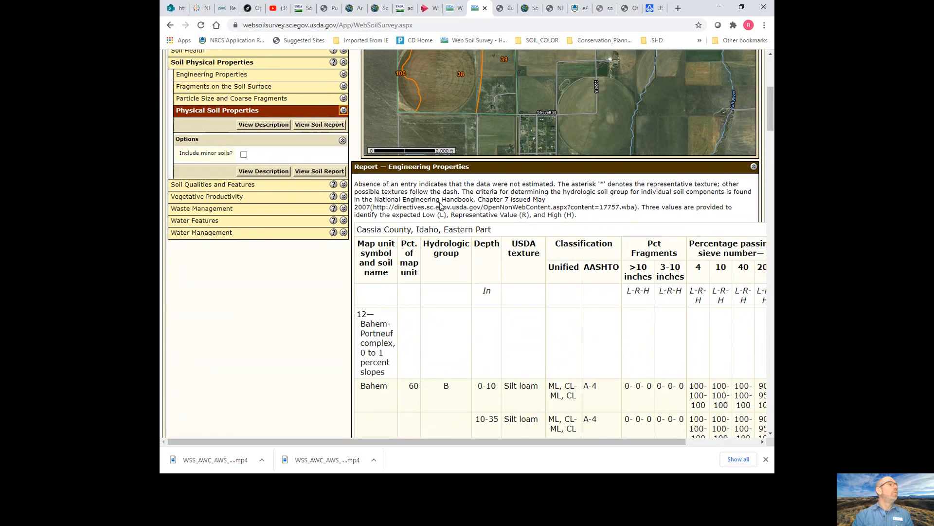
click(327, 125)
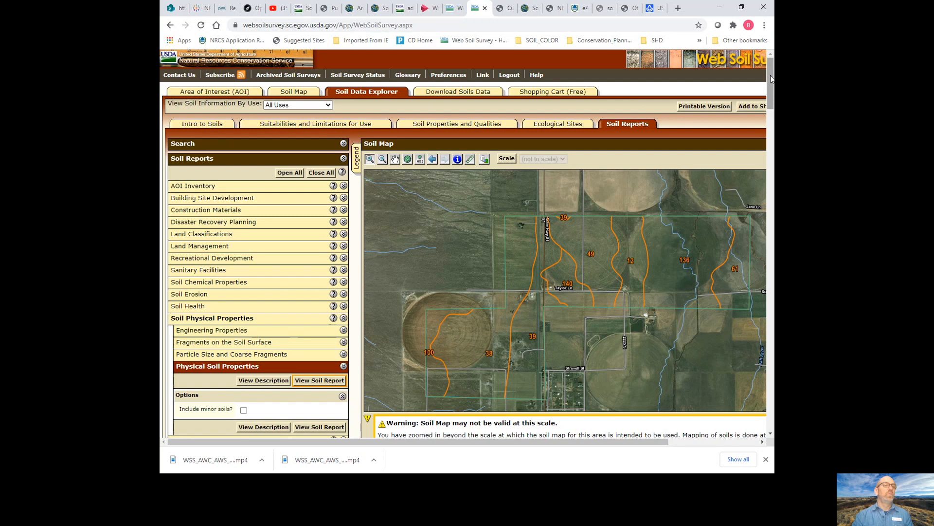
Step: Review the Physical Soil Properties columns across to the wind erodibility index, and add the report to the shopping cart without a subtitle
drag(771, 75, 771, 136)
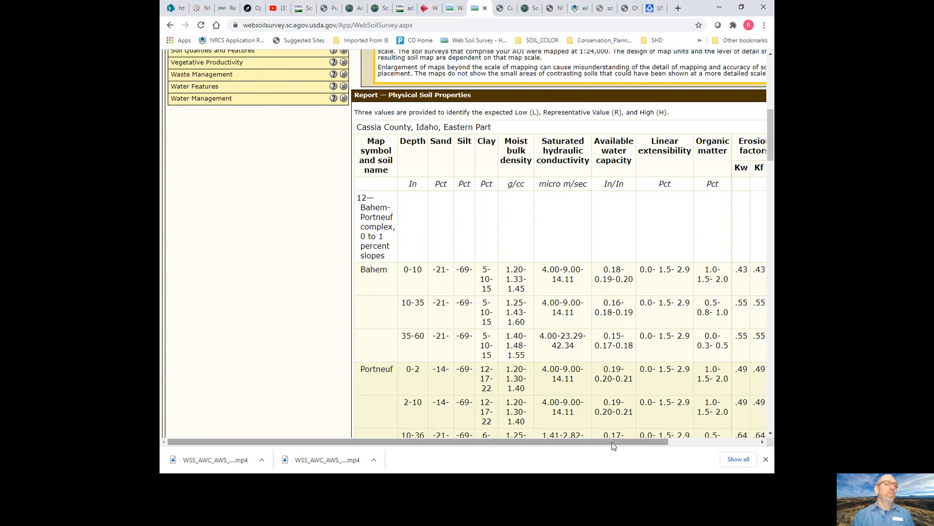
drag(611, 441, 630, 442)
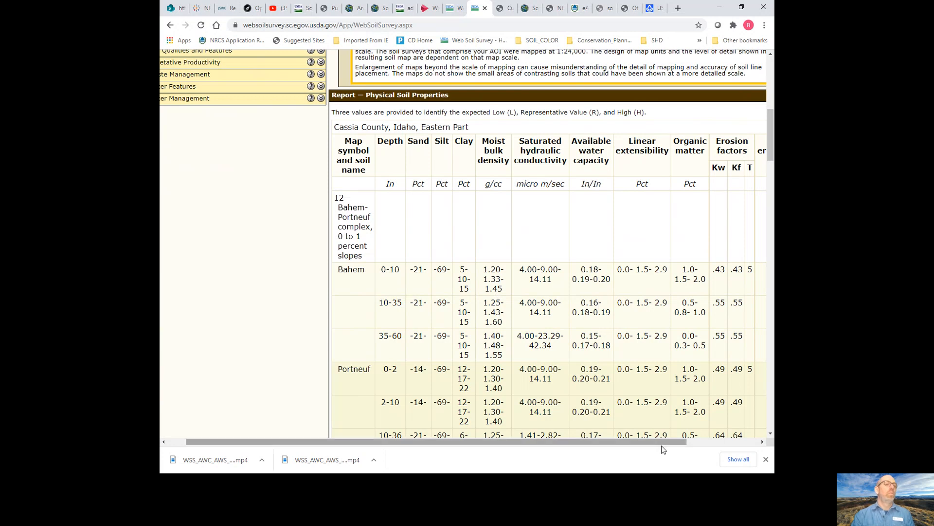
drag(666, 443, 724, 433)
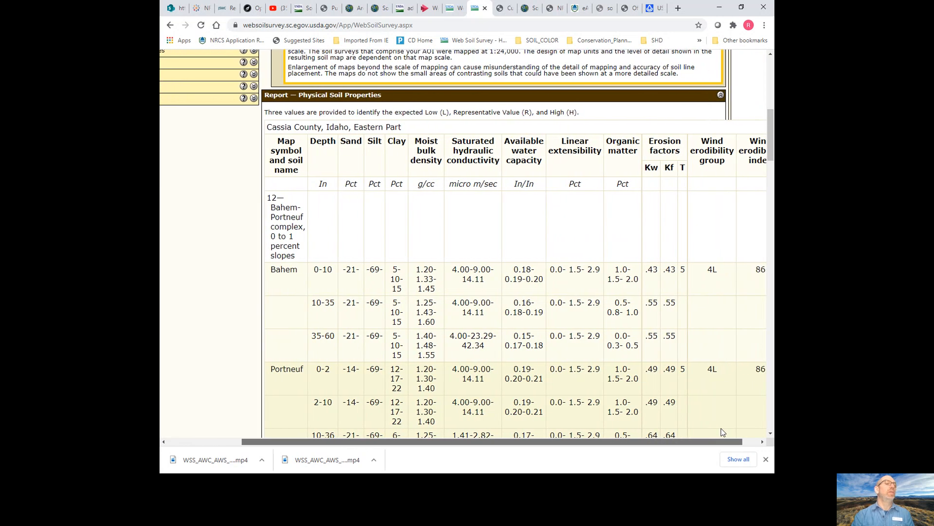
drag(723, 432, 748, 430)
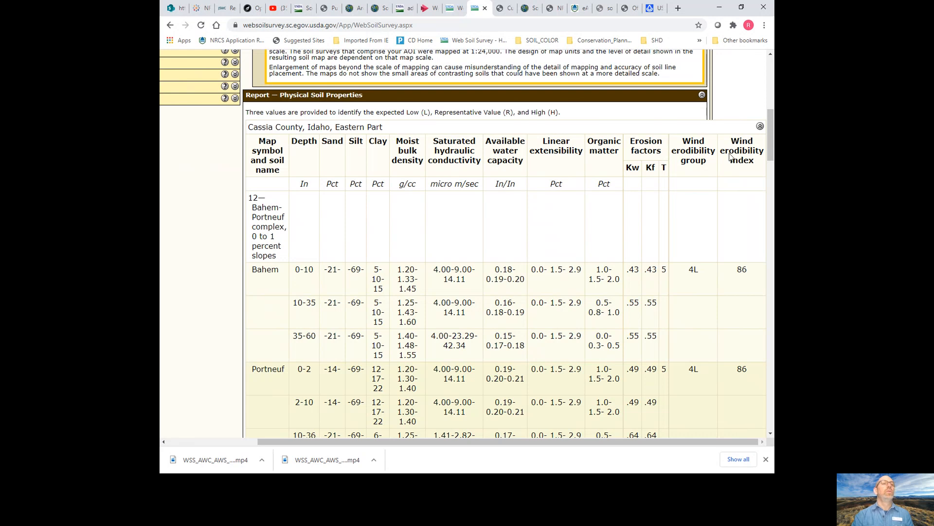
drag(770, 141, 770, 84)
click(663, 107)
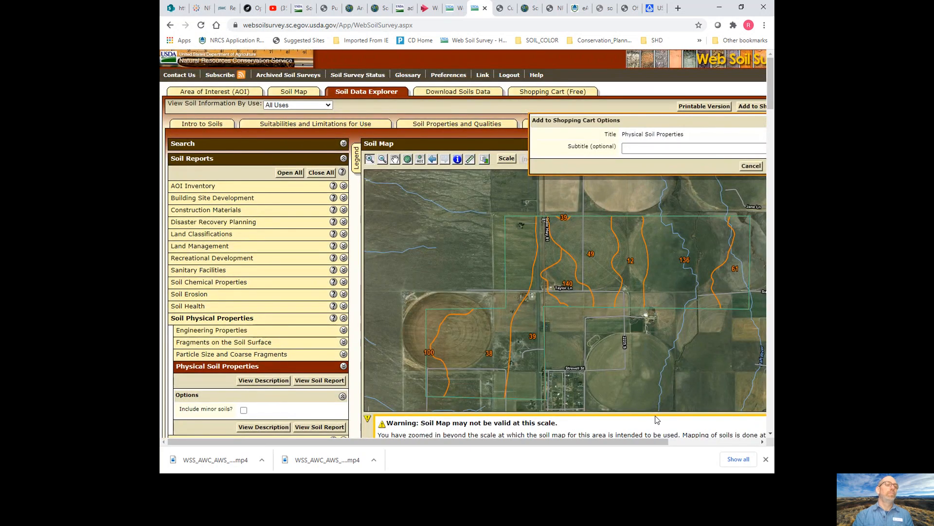
drag(666, 441, 707, 290)
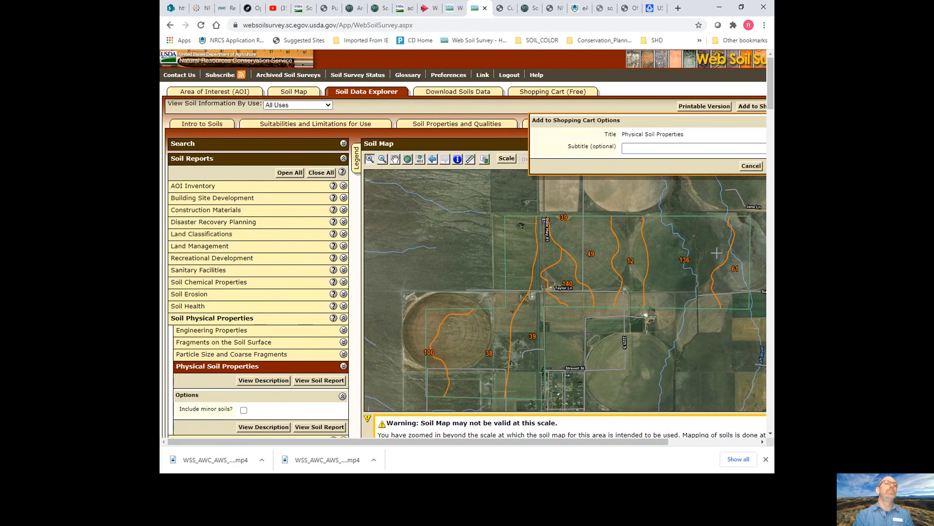
drag(638, 440, 743, 416)
click(665, 166)
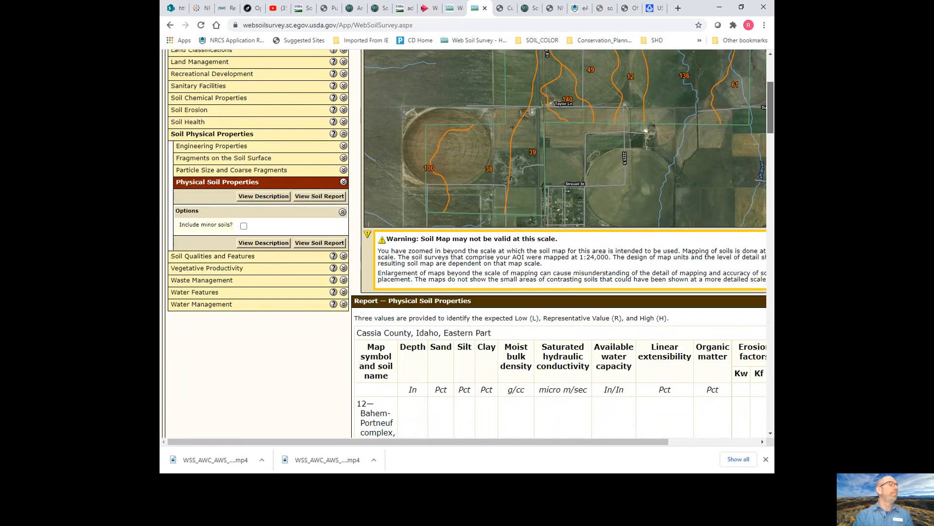
Step: Exclude the How Soil Surveys Are Made section from the custom soil resource report in the shopping cart and review its table of contents
scroll(552, 185, up, 4)
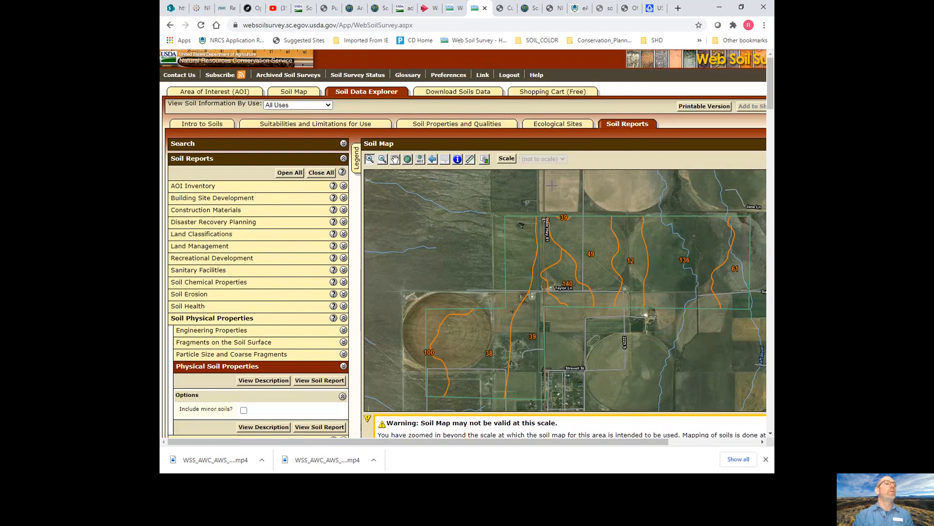
click(549, 93)
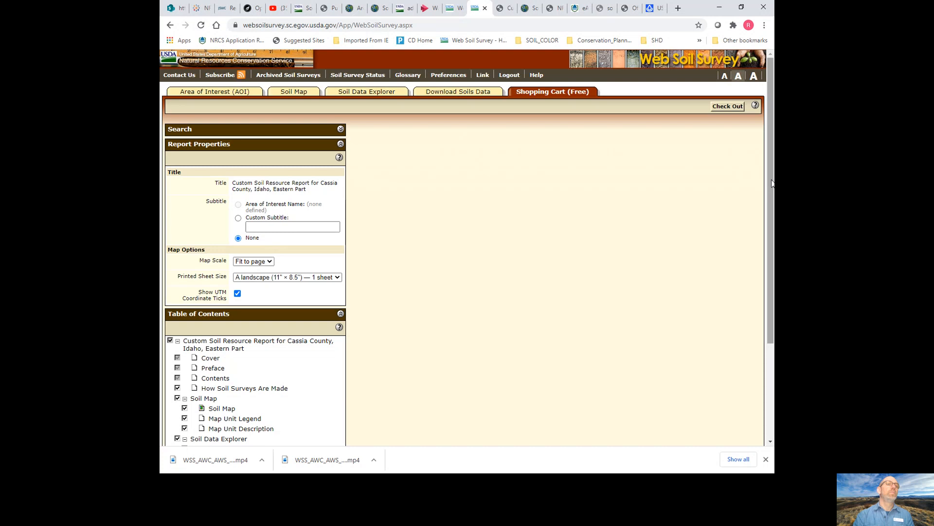
drag(772, 183, 770, 275)
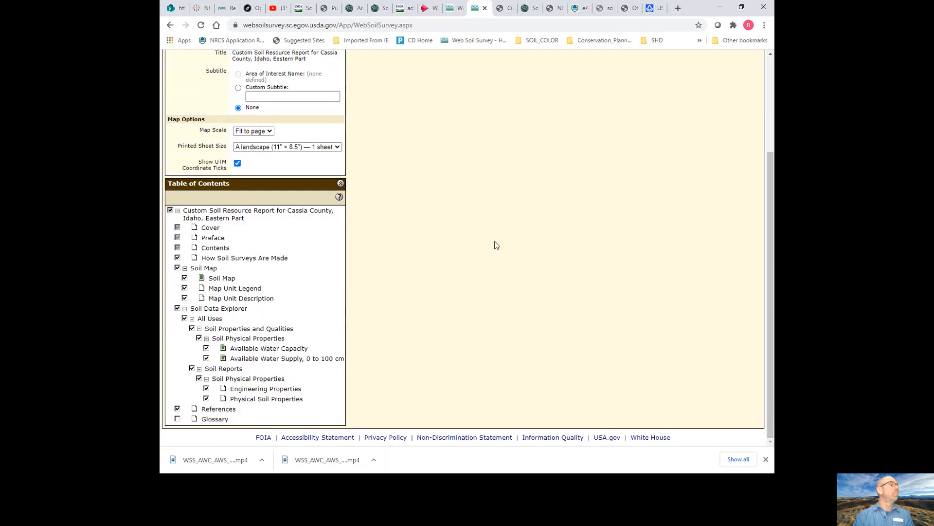
click(177, 258)
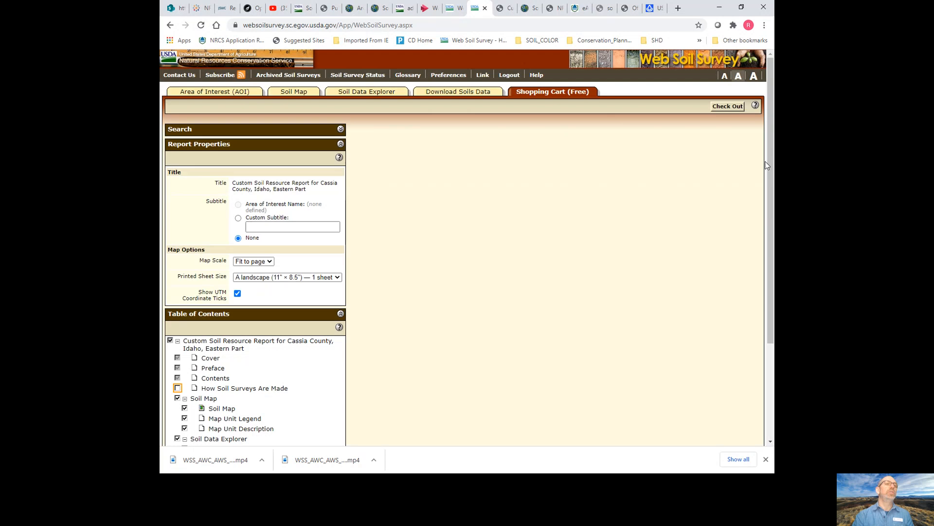
scroll(769, 161, down, 3)
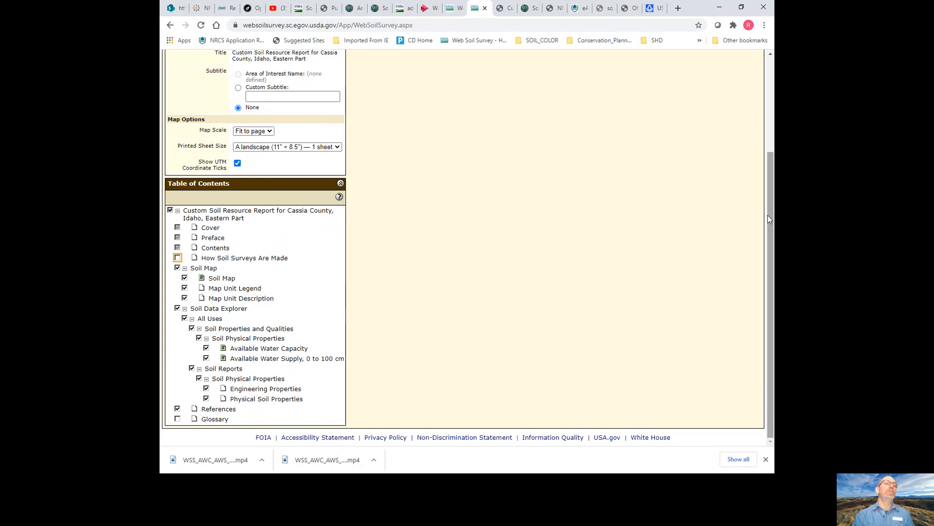
drag(767, 215, 771, 121)
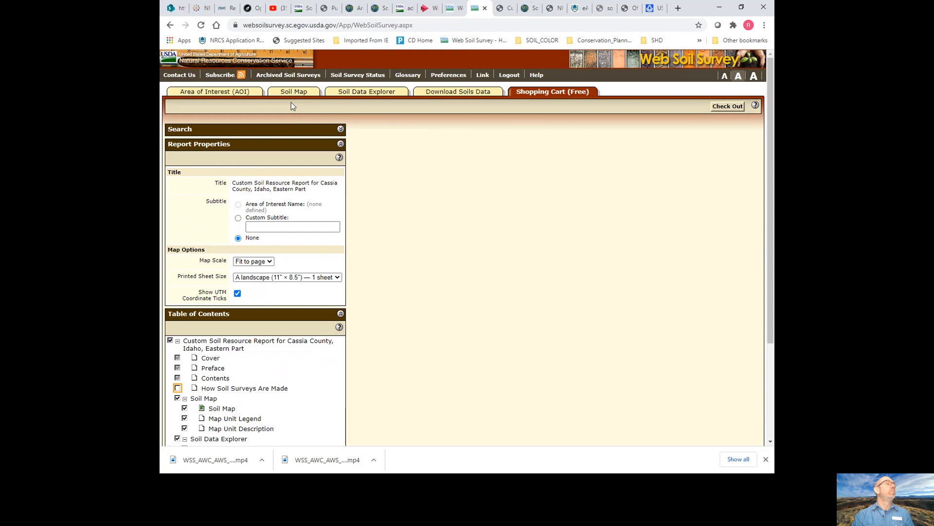
Step: Review the Available Water Supply, 0 to 100 cm, summary by map unit, highlighting its map unit rows and clearing the selection
click(361, 92)
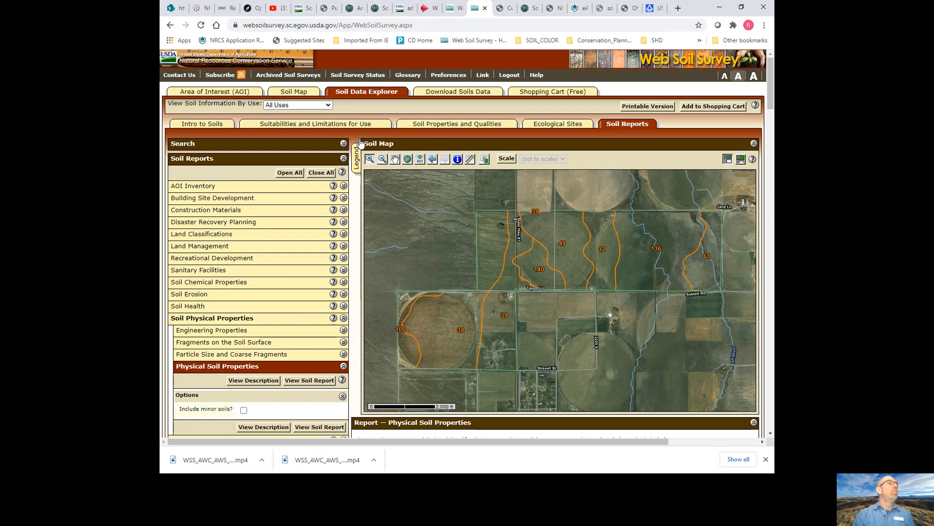
click(412, 124)
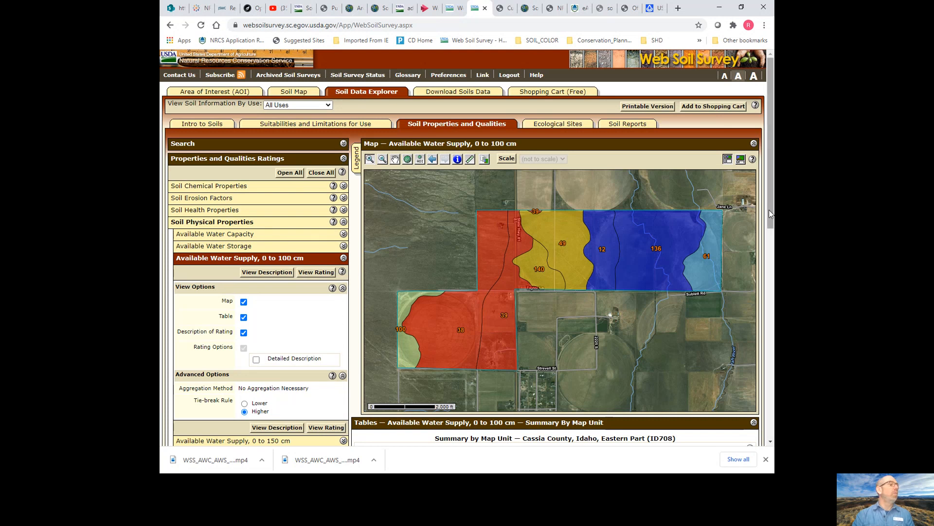
drag(769, 211, 772, 325)
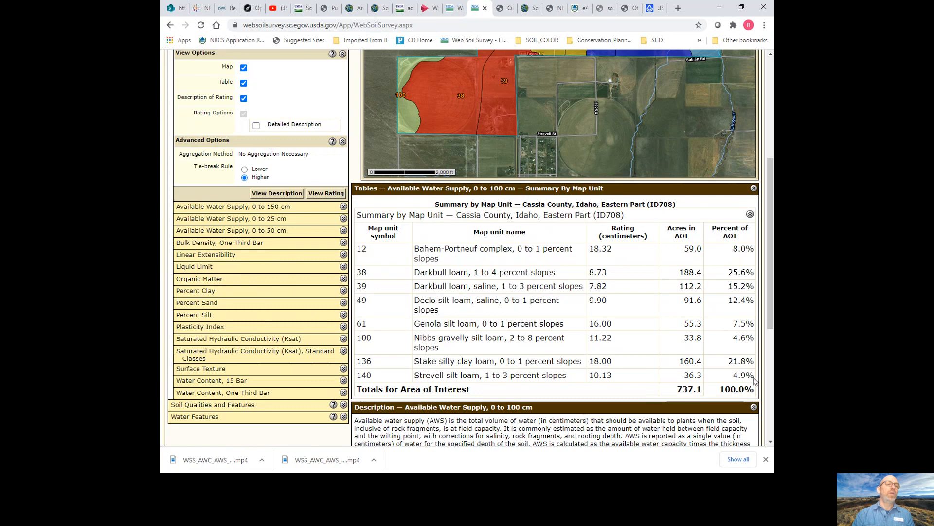
drag(754, 380, 366, 234)
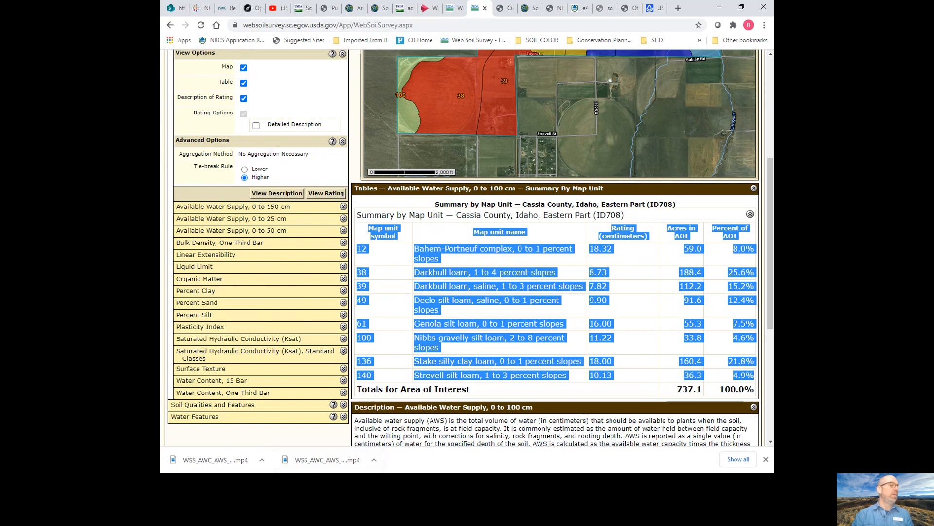
key(alt+Tab)
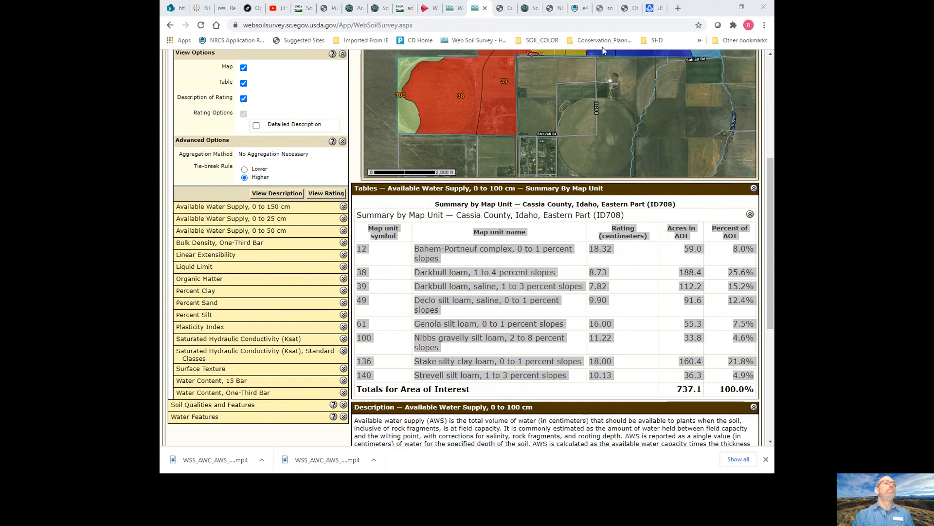
click(602, 32)
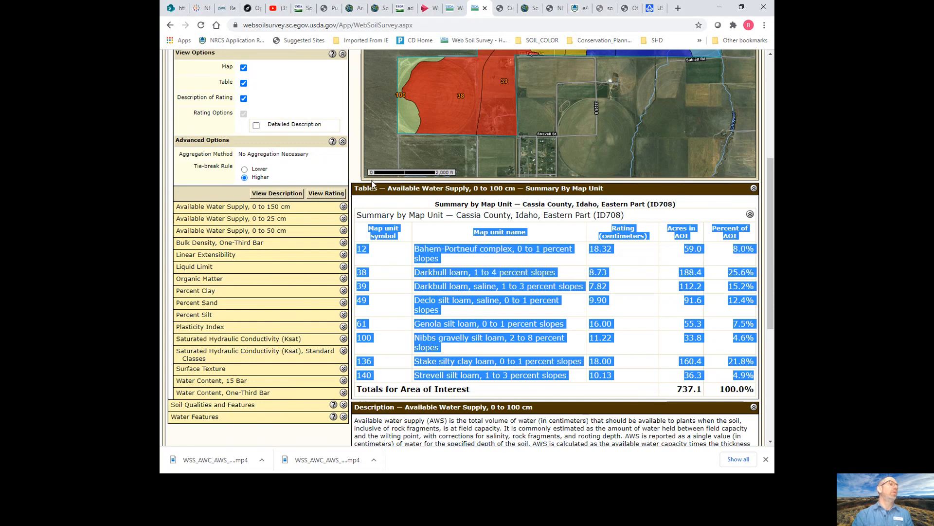
click(354, 180)
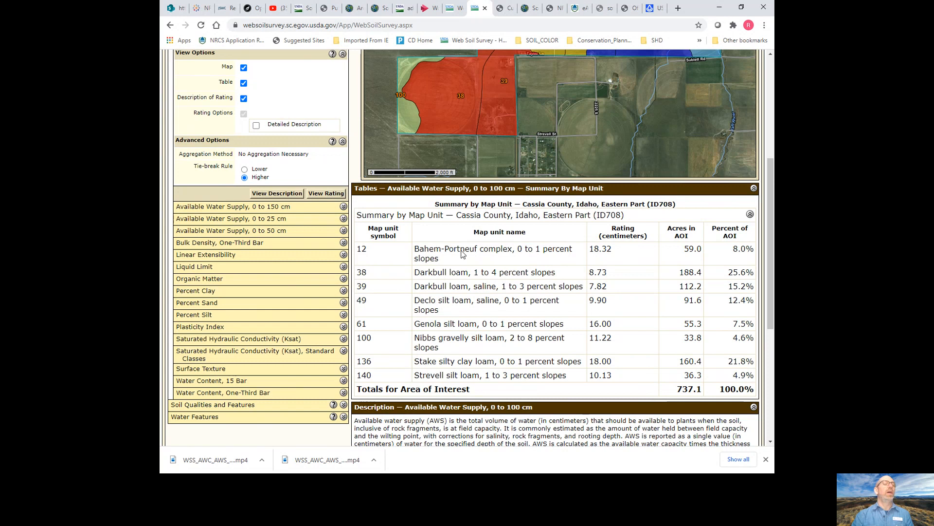
drag(769, 193, 765, 107)
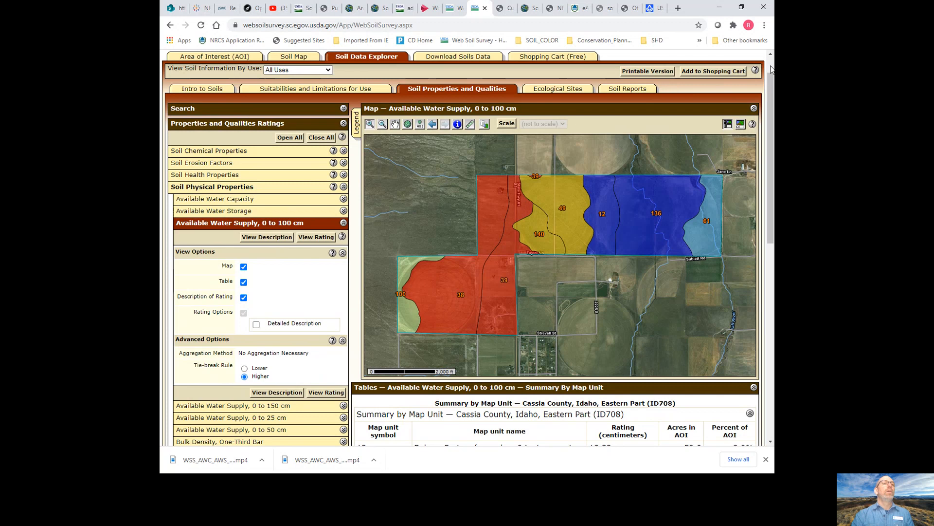
drag(769, 80, 768, 64)
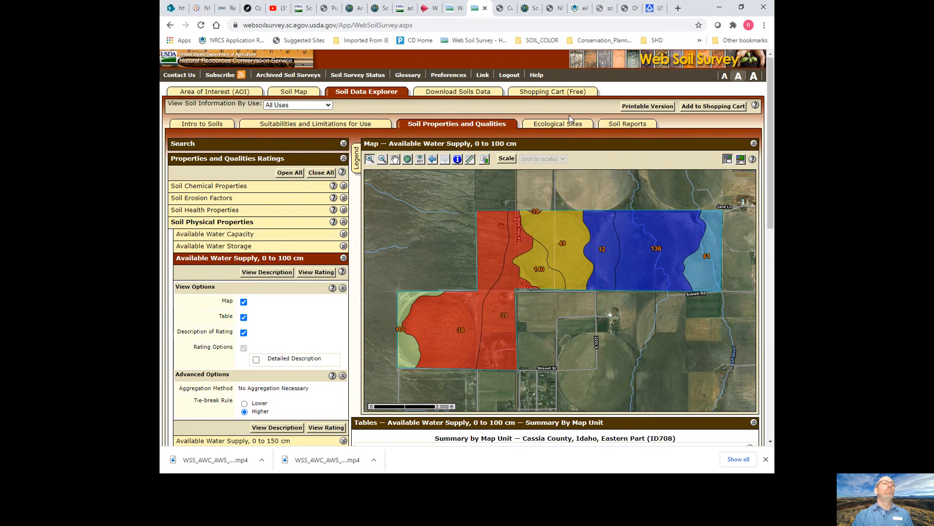
Step: Check the shopping cart's table of contents, and add the Available Water Supply, 0 to 100 cm, rating again without a subtitle
click(562, 92)
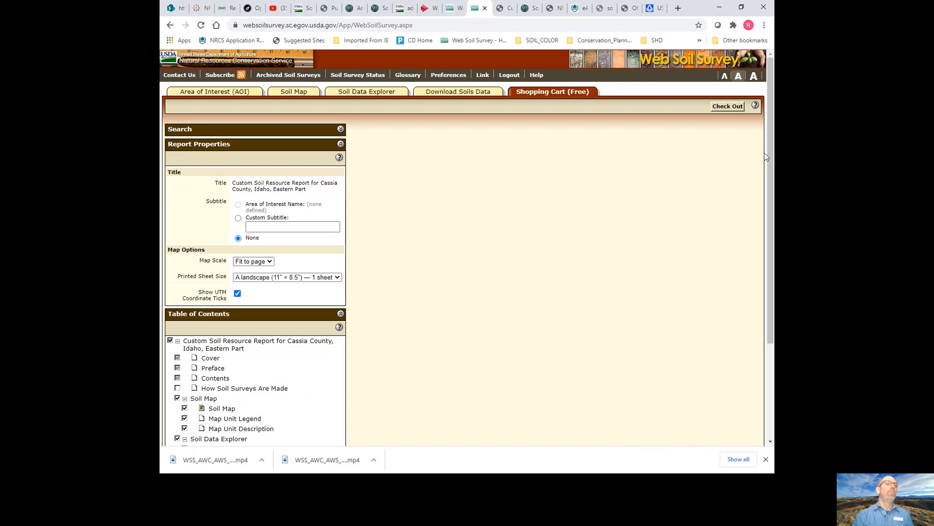
drag(769, 162, 769, 256)
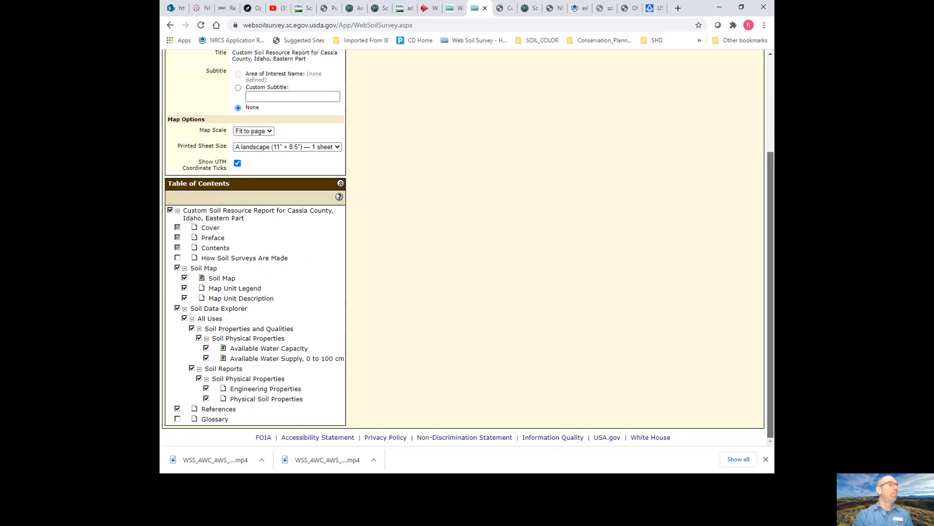
drag(770, 256, 770, 161)
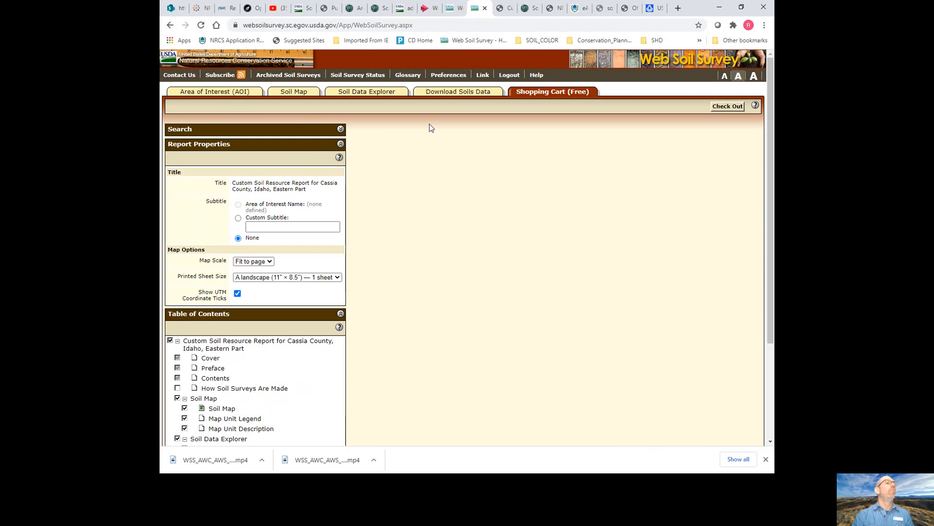
click(388, 92)
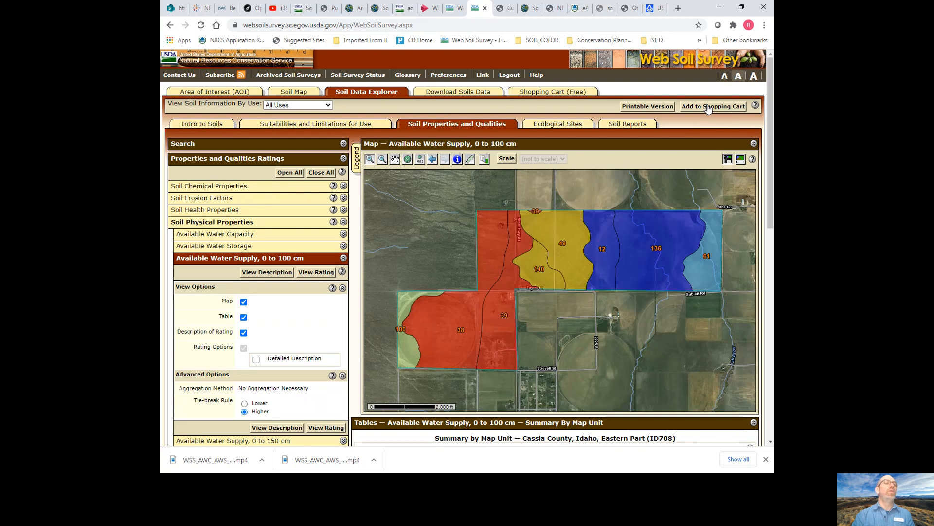
click(708, 107)
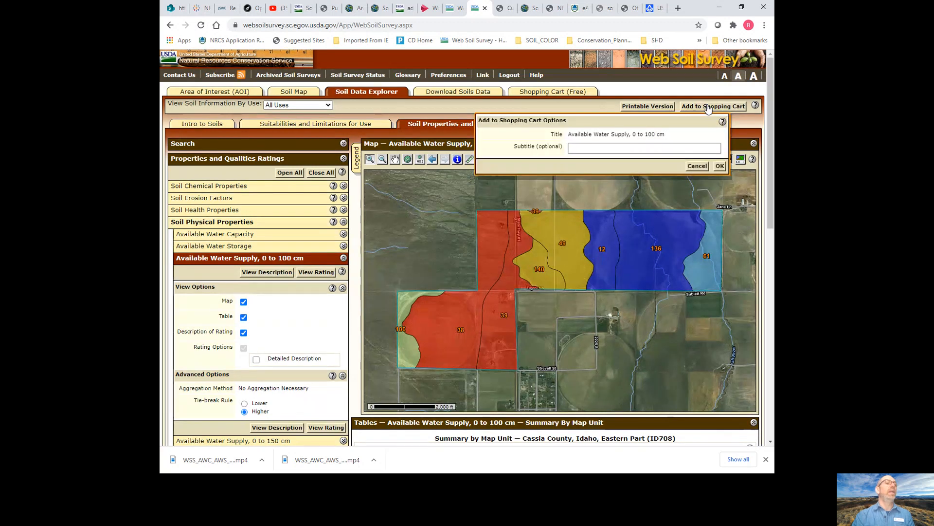
click(719, 169)
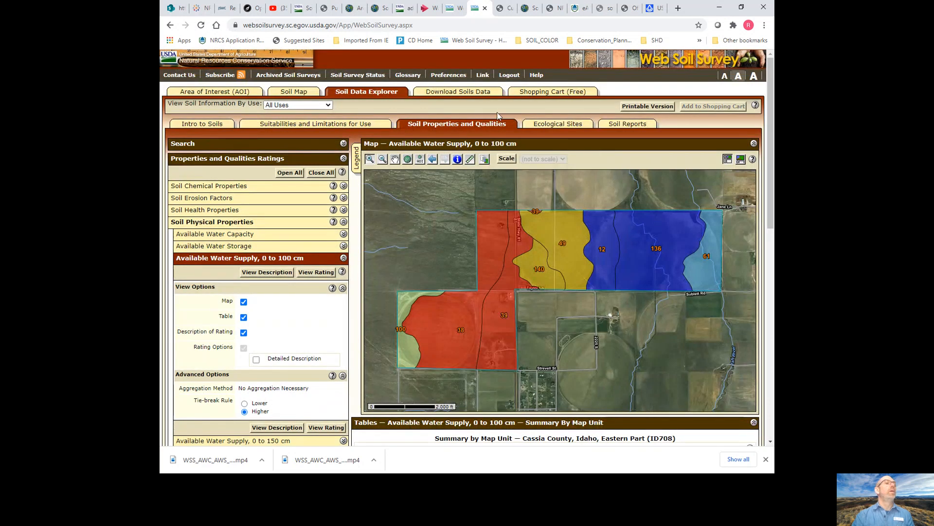
Step: Check out the custom soil resource report from the shopping cart with the Get now delivery method
click(544, 93)
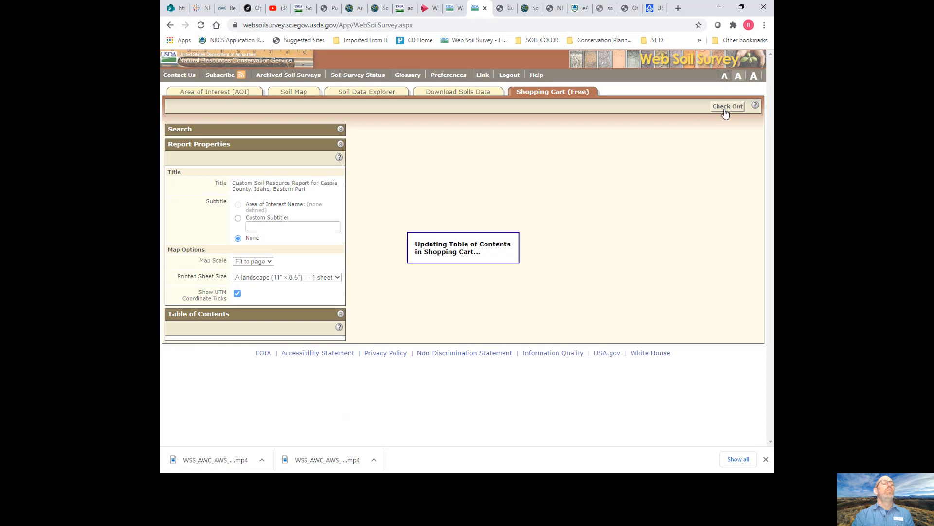
click(728, 107)
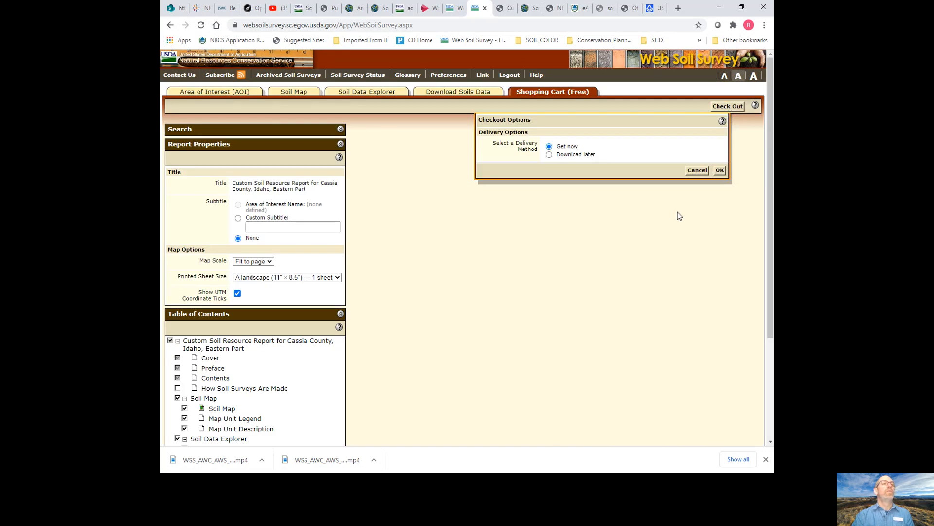
click(721, 170)
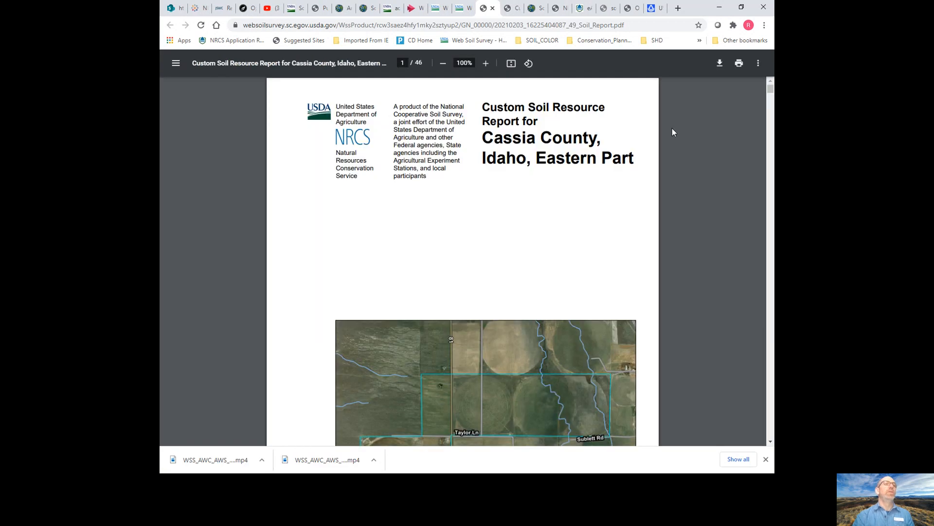
Step: Review the generated report from its preface and contents through the map unit legend and map unit descriptions
click(770, 443)
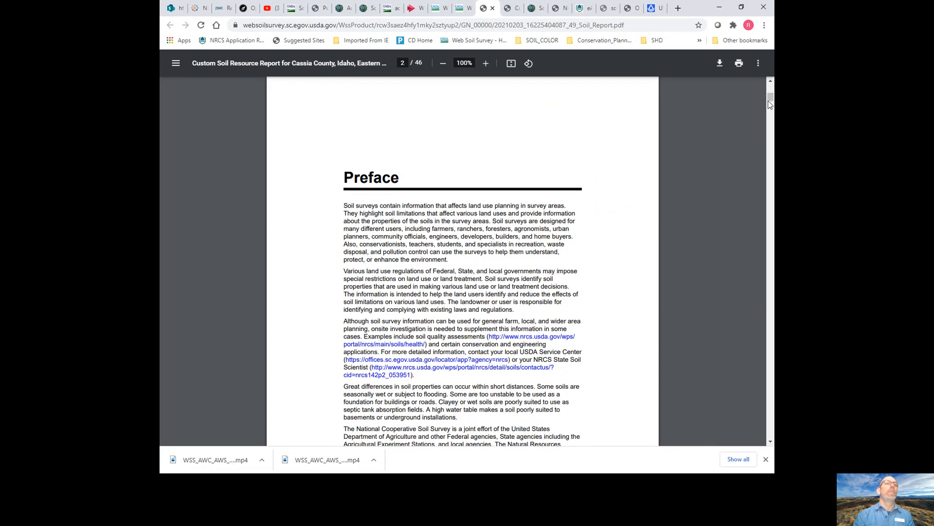
mouse_move(770, 104)
mouse_down()
mouse_move(770, 121)
mouse_move(770, 113)
mouse_up()
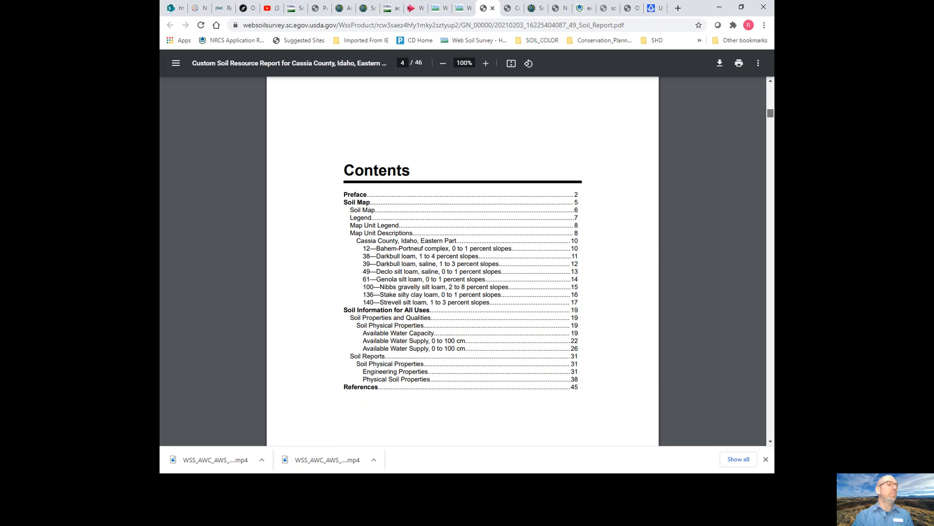
scroll(463, 260, down, 20)
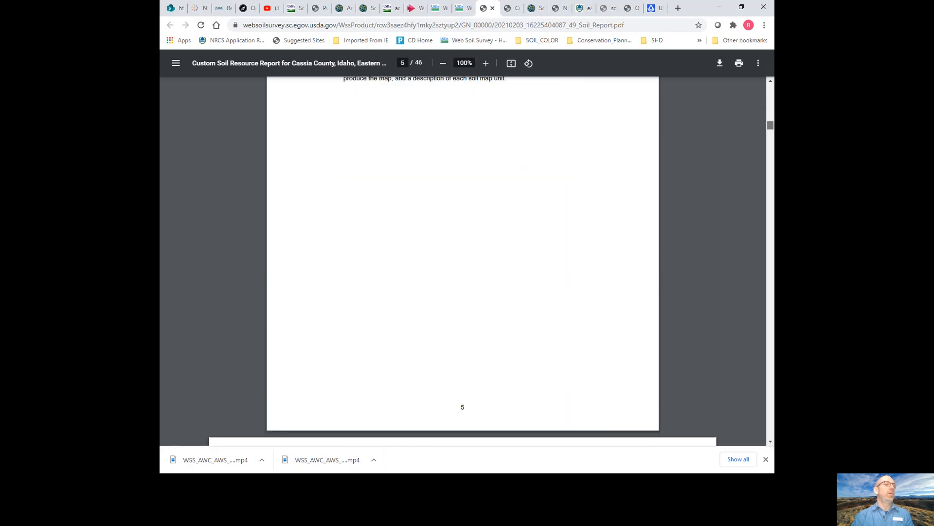
scroll(463, 260, down, 20)
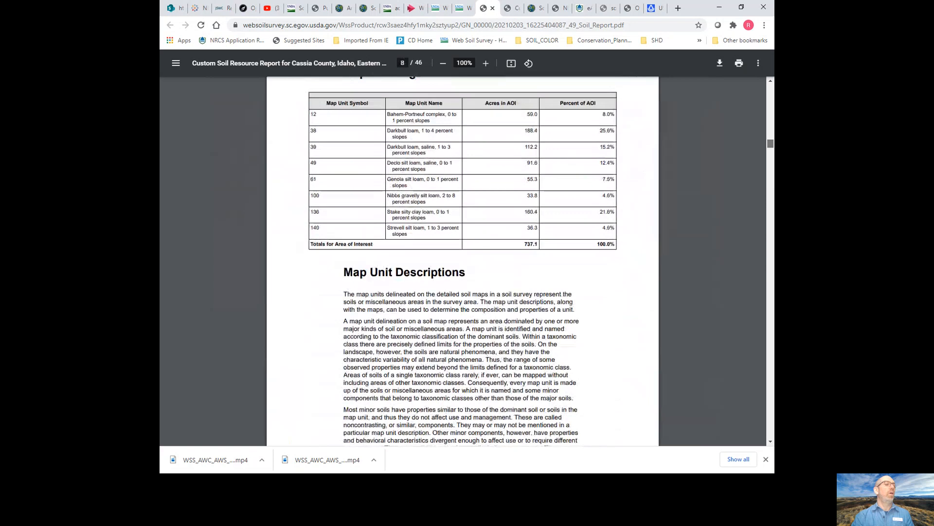
scroll(463, 260, down, 20)
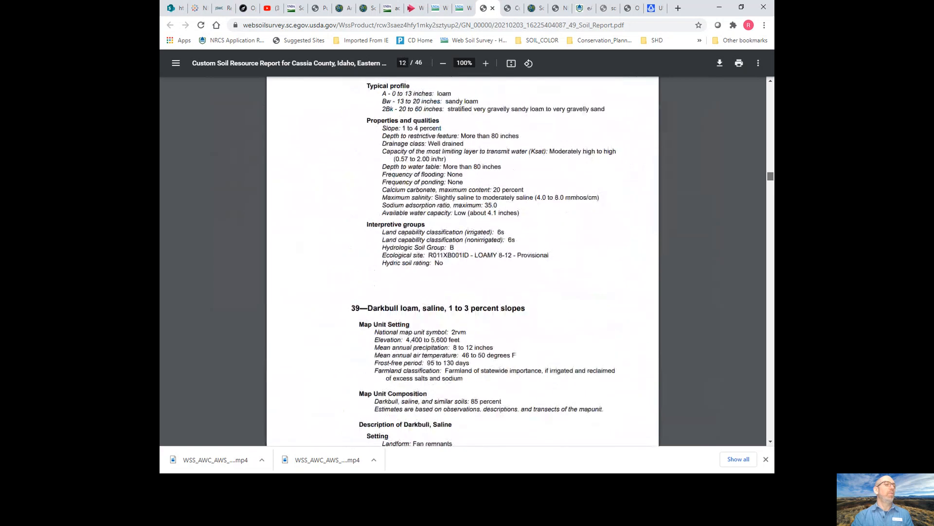
scroll(463, 261, down, 20)
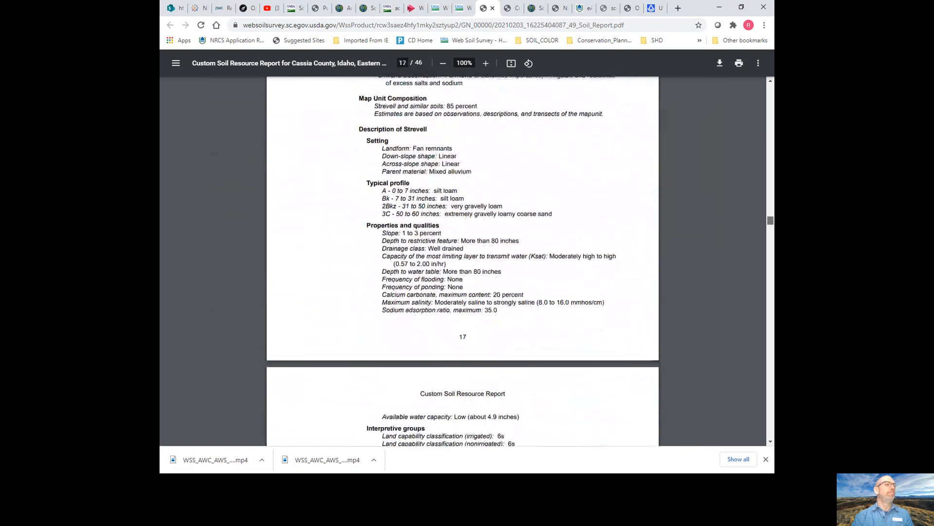
Step: Examine the report's Available Water Capacity map, legend, rating table and rating options
scroll(462, 260, down, 20)
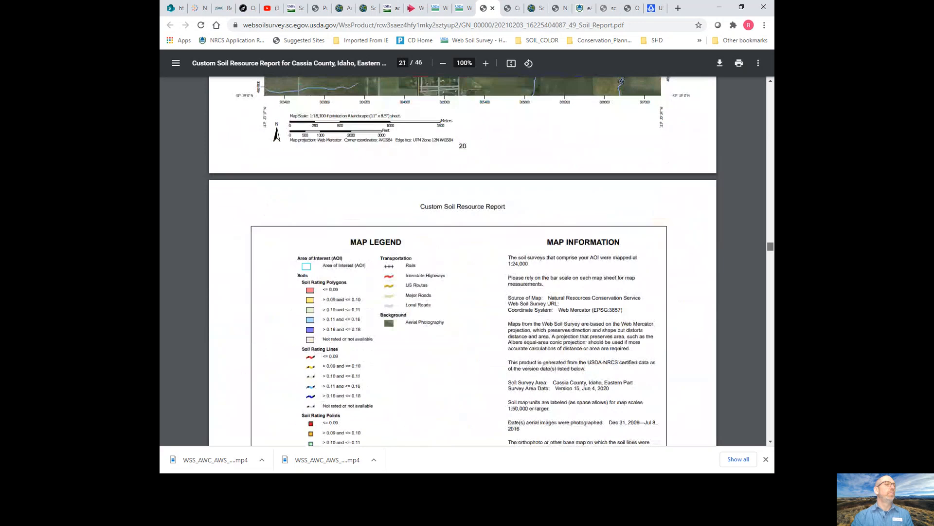
scroll(463, 260, up, 3)
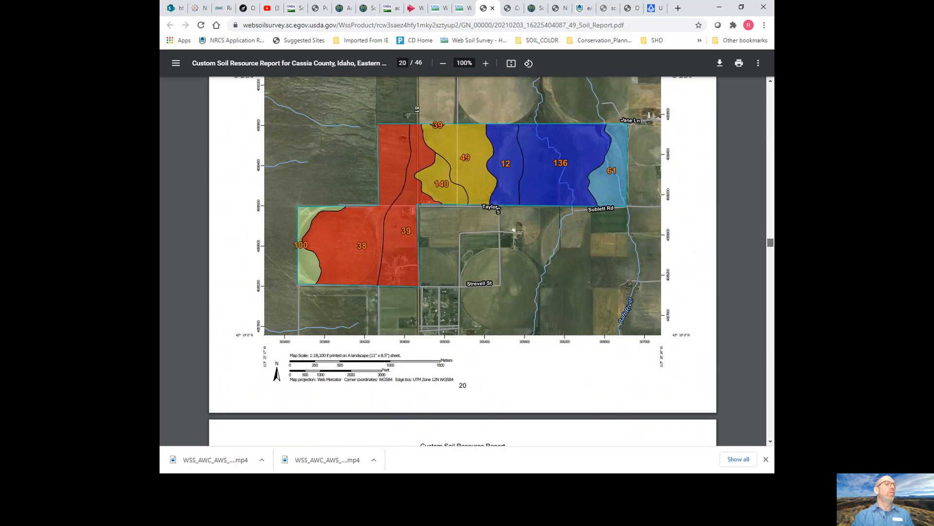
scroll(463, 261, down, 15)
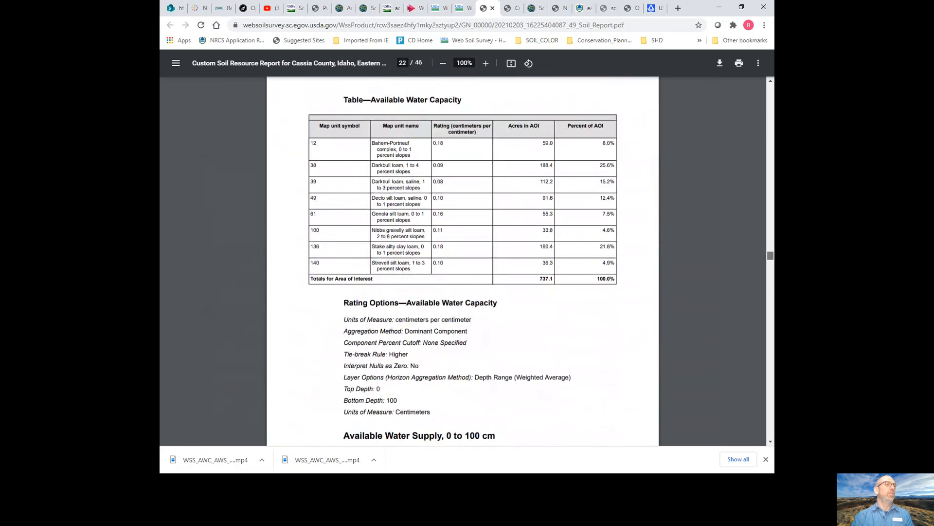
scroll(463, 261, down, 6)
scroll(463, 261, up, 7)
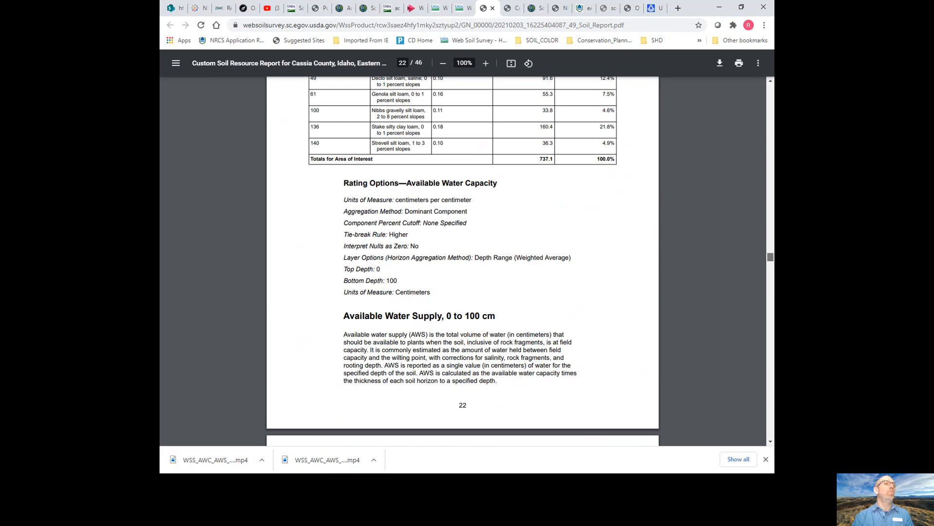
Step: Examine the report's Available Water Supply, 0 to 100 cm, sections and Soil Reports, and return to the map unit descriptions
scroll(463, 261, down, 20)
drag(770, 97, 770, 276)
scroll(463, 260, down, 11)
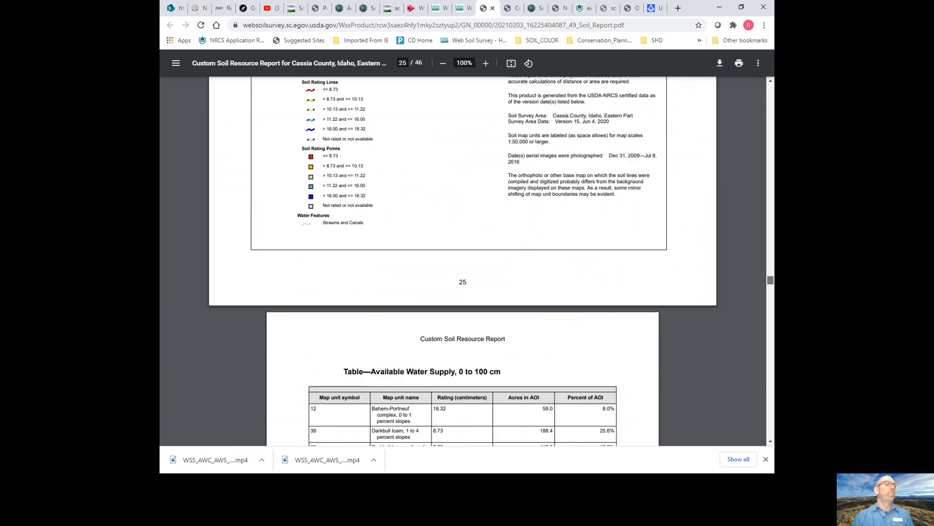
scroll(463, 261, down, 15)
scroll(463, 261, down, 20)
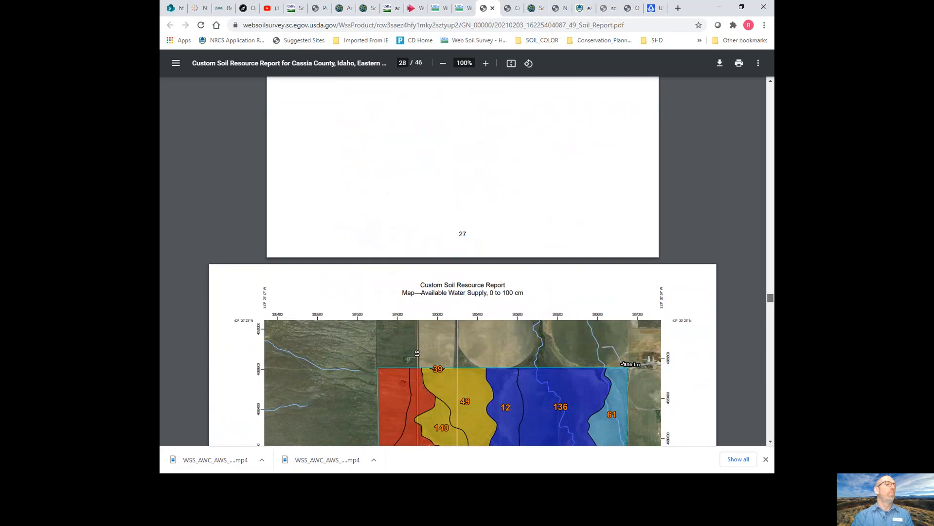
scroll(463, 260, down, 9)
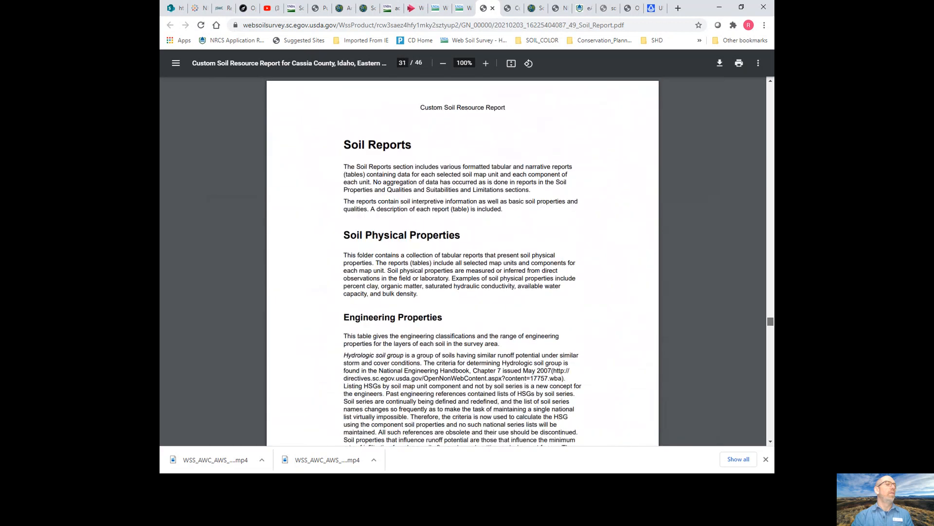
drag(771, 325, 771, 211)
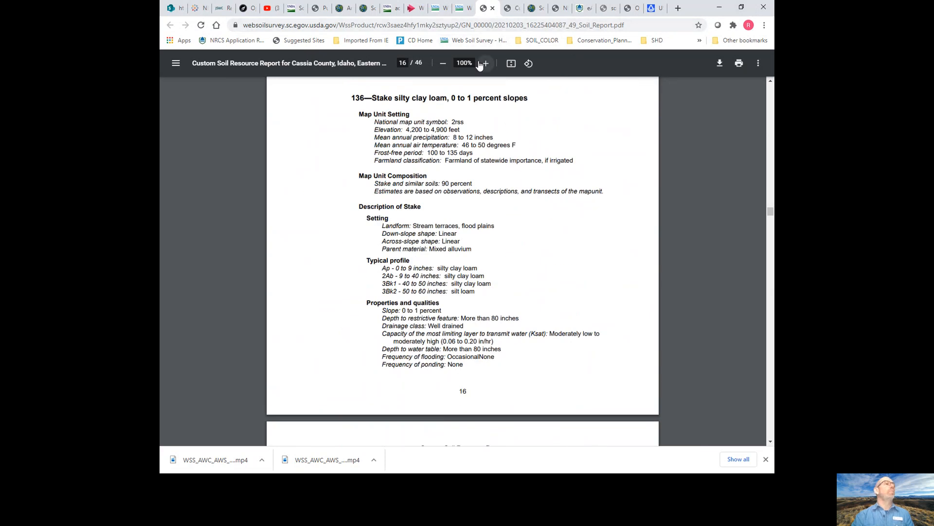
Step: Return to Web Soil Survey and revisit the Soil Map and the Area of Interest properties
click(460, 13)
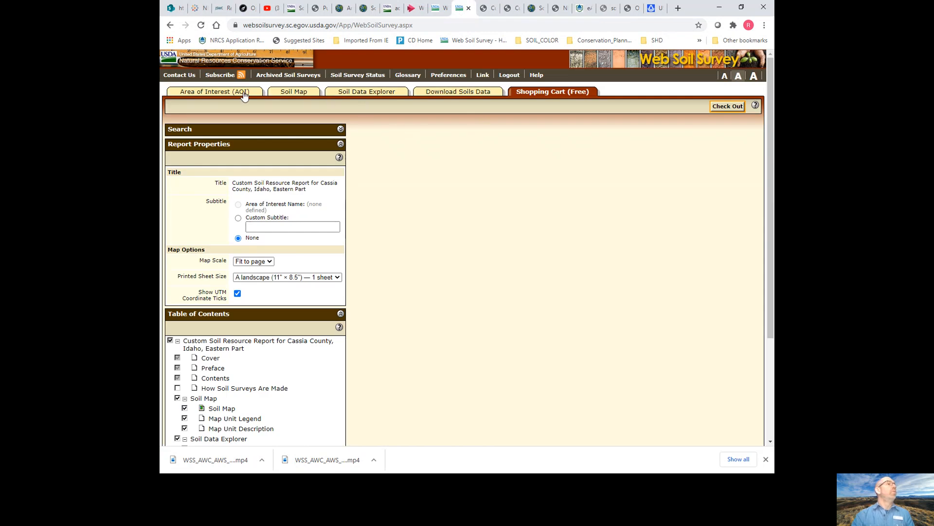
click(282, 91)
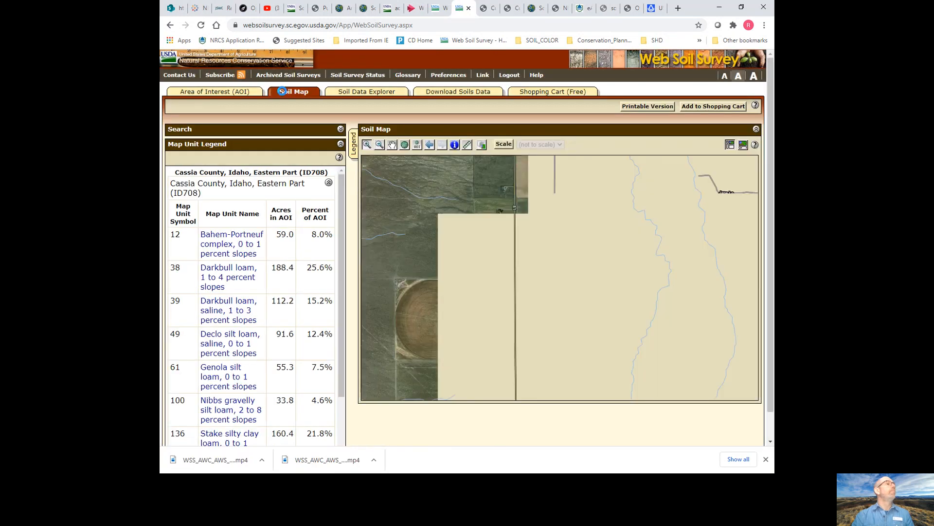
click(207, 92)
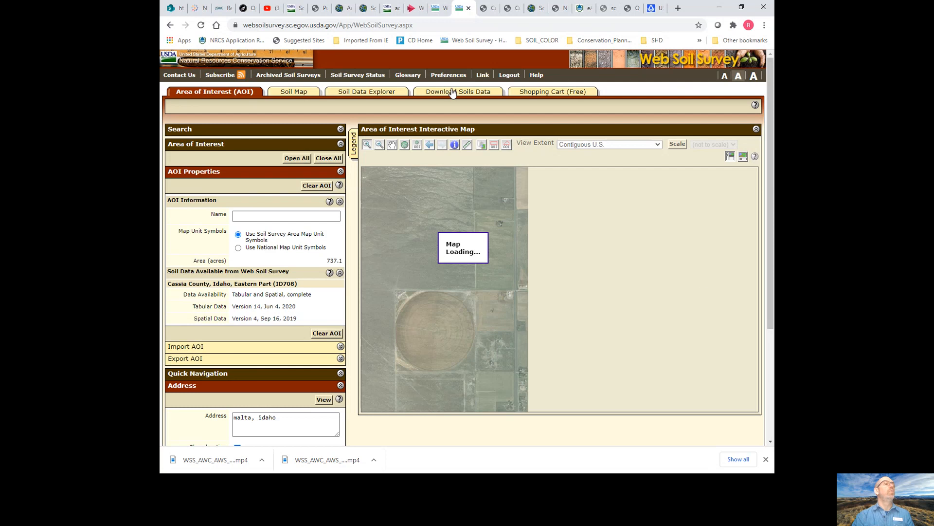
Step: Create a download link for the AOI's SSURGO soils data package
click(453, 92)
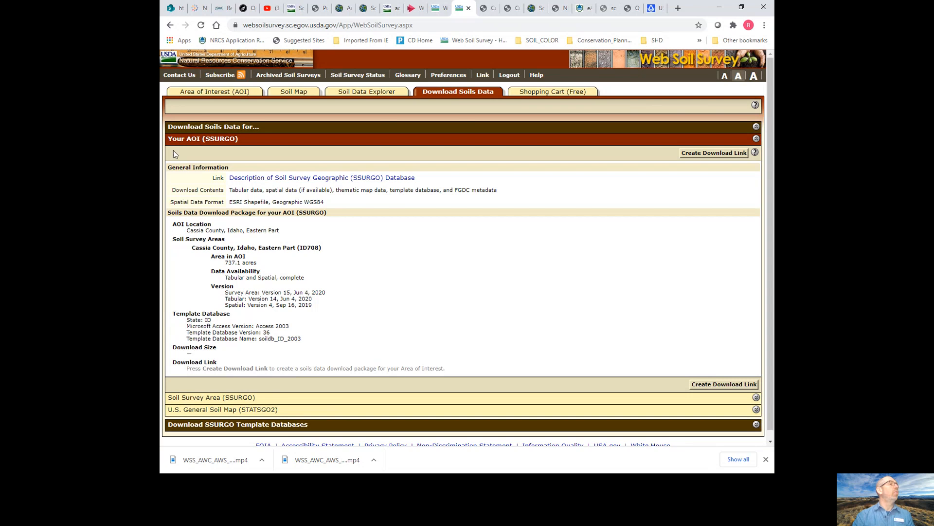
click(712, 385)
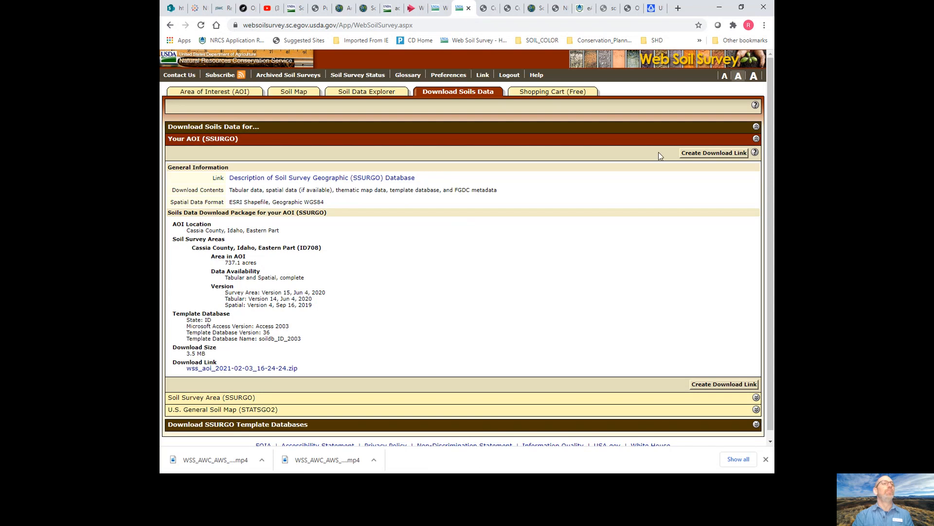
click(551, 479)
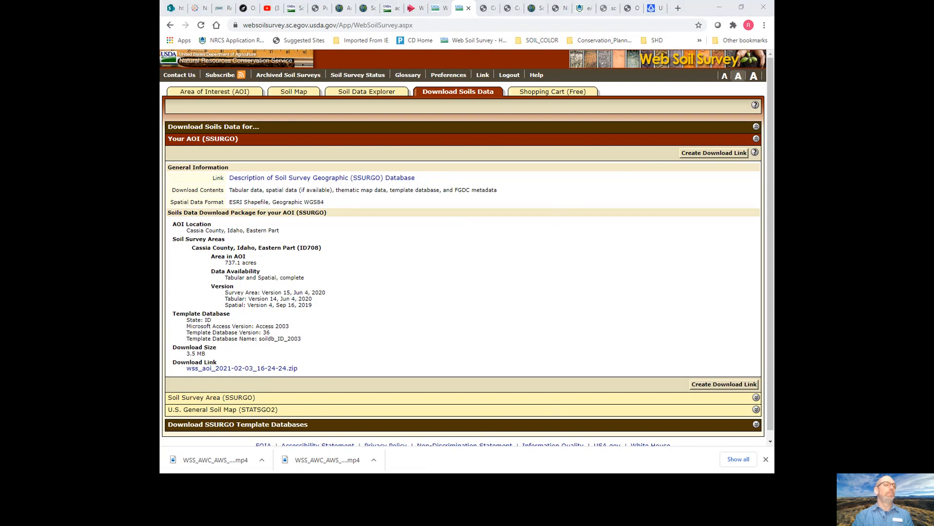